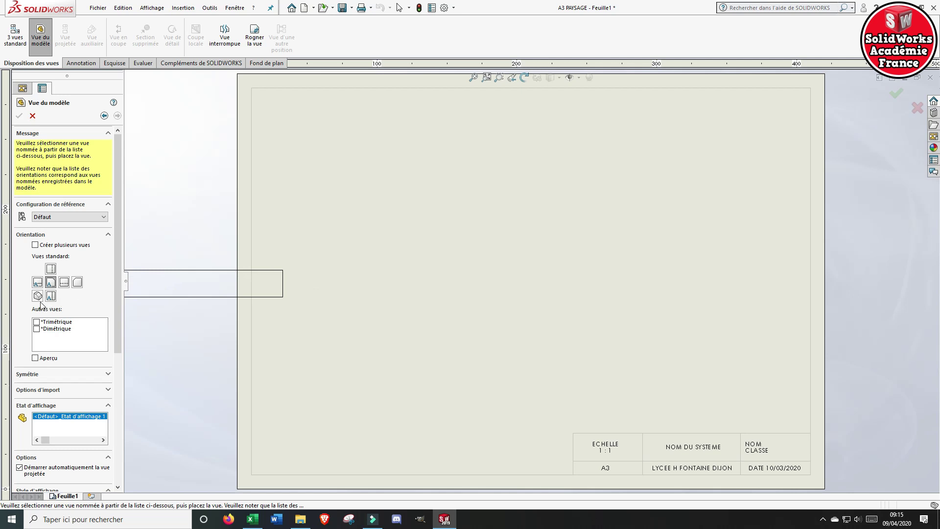
# Place an isometric model view of the rod in the lower-left area of the sheet
pyautogui.click(37, 296)
pyautogui.click(395, 384)
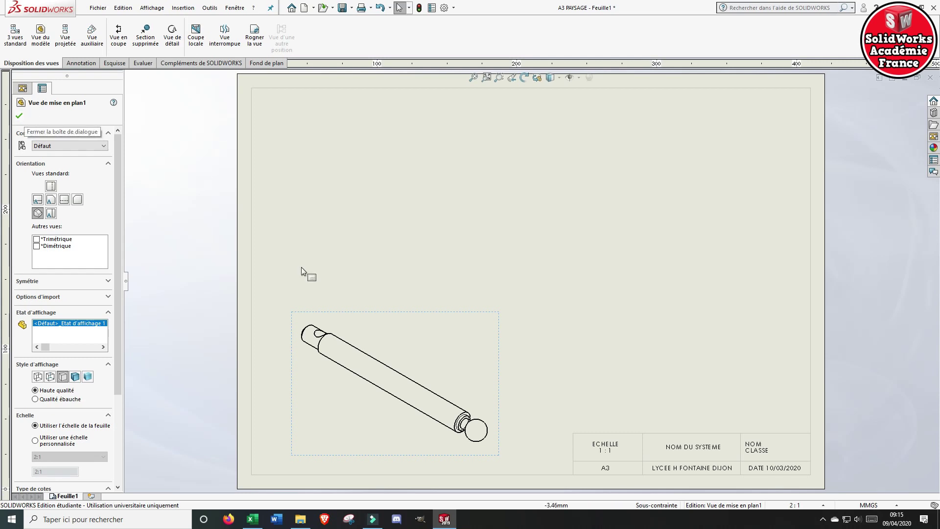
pyautogui.click(19, 116)
# Set the tangent edge display of the isometric view
pyautogui.click(429, 344)
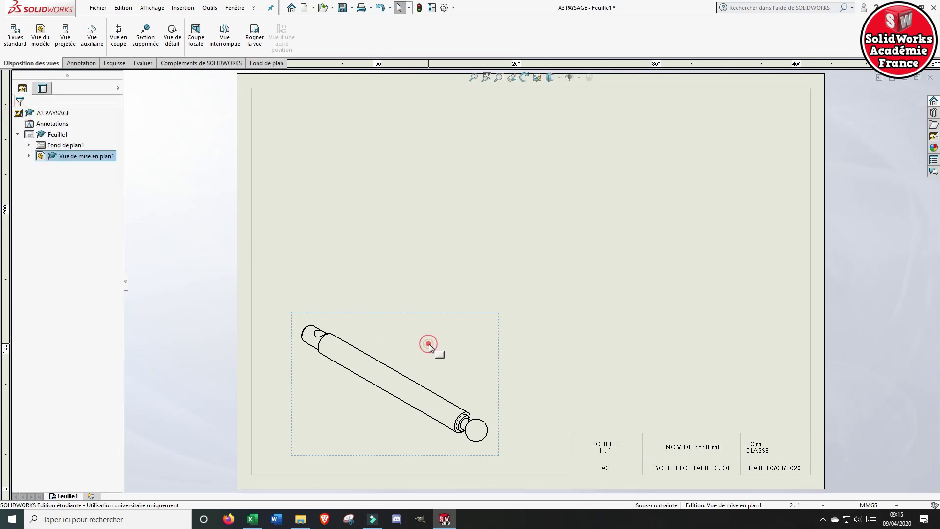
pyautogui.rightClick(429, 344)
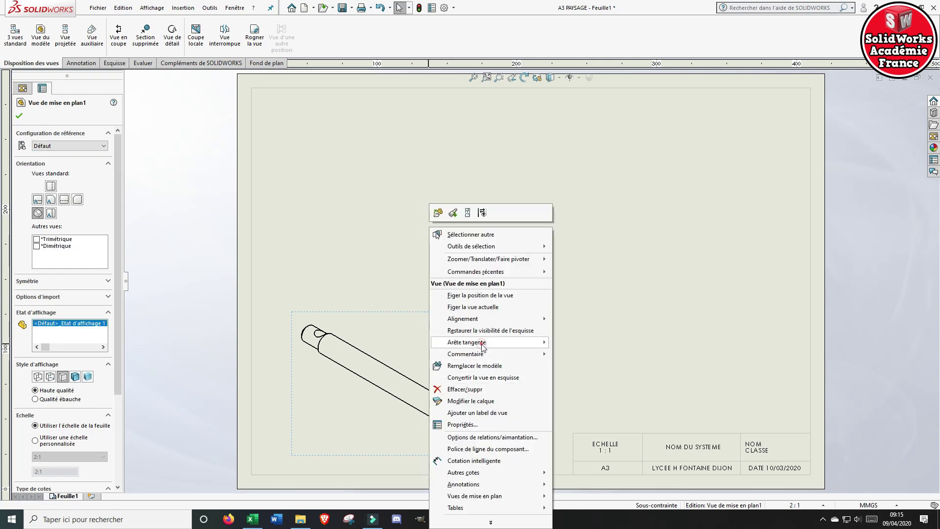
pyautogui.moveTo(484, 344)
pyautogui.click(599, 366)
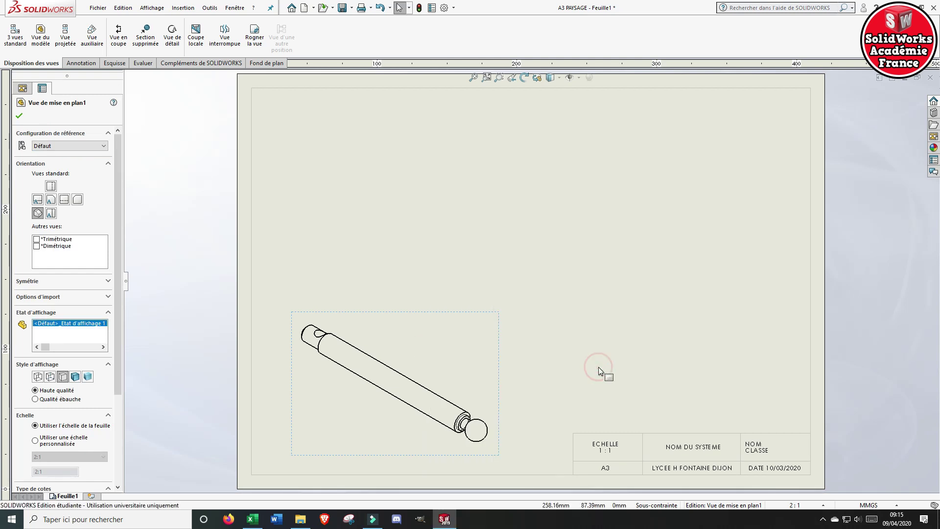
pyautogui.click(20, 116)
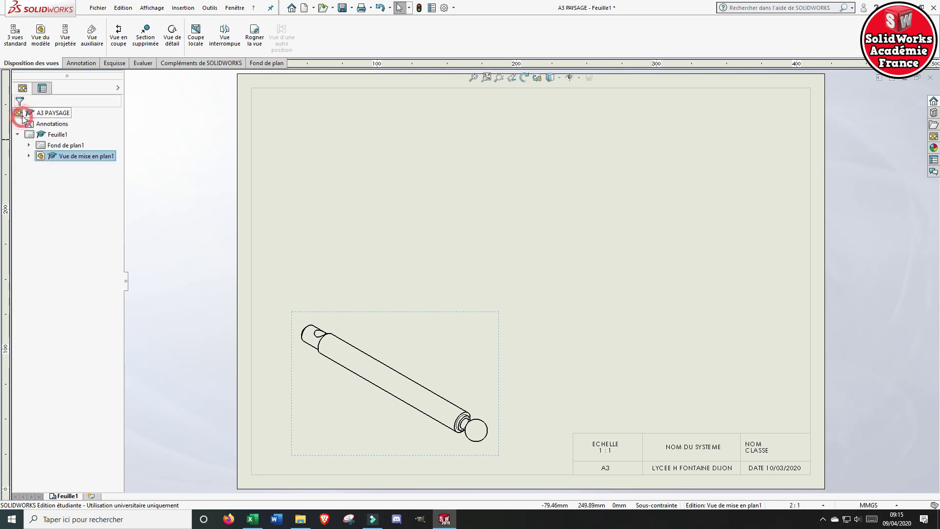
# Insert a front model view of TIGE FILETEE in the upper-right area of the sheet
pyautogui.click(41, 35)
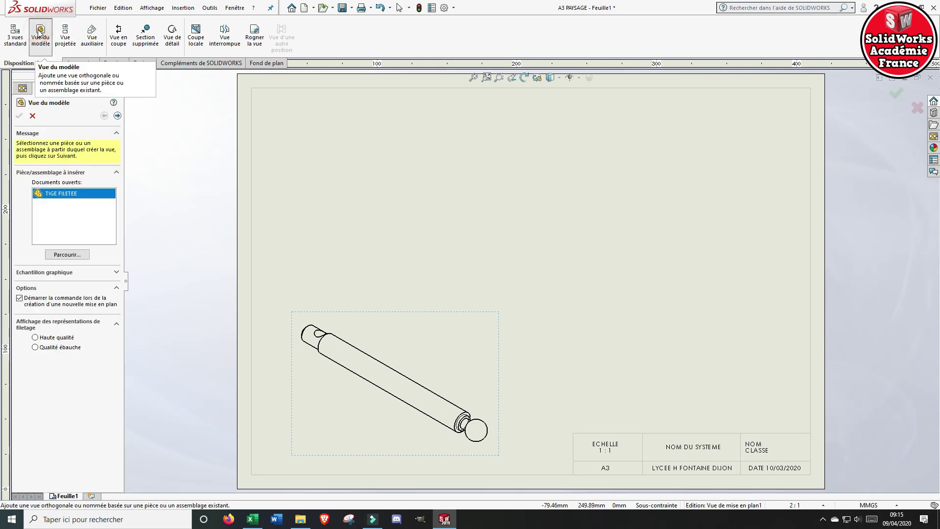
pyautogui.click(117, 116)
pyautogui.click(627, 171)
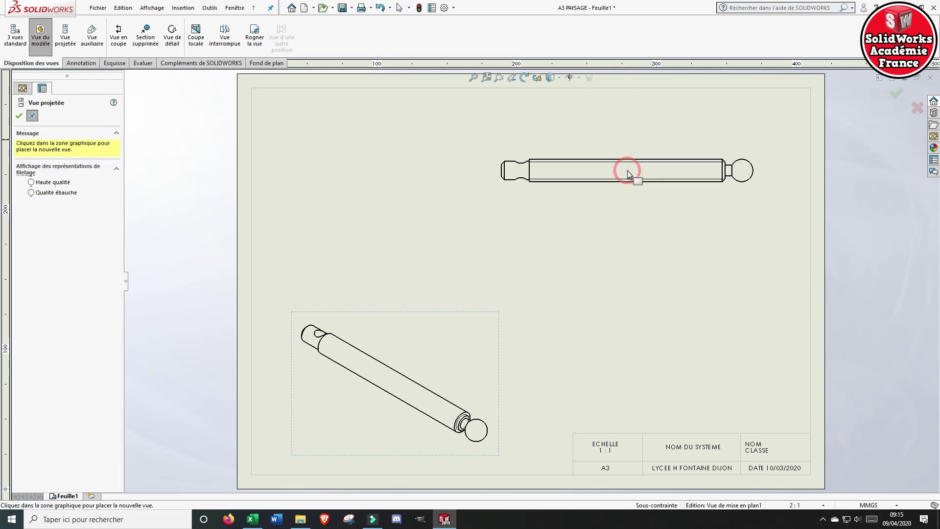
pyautogui.click(19, 116)
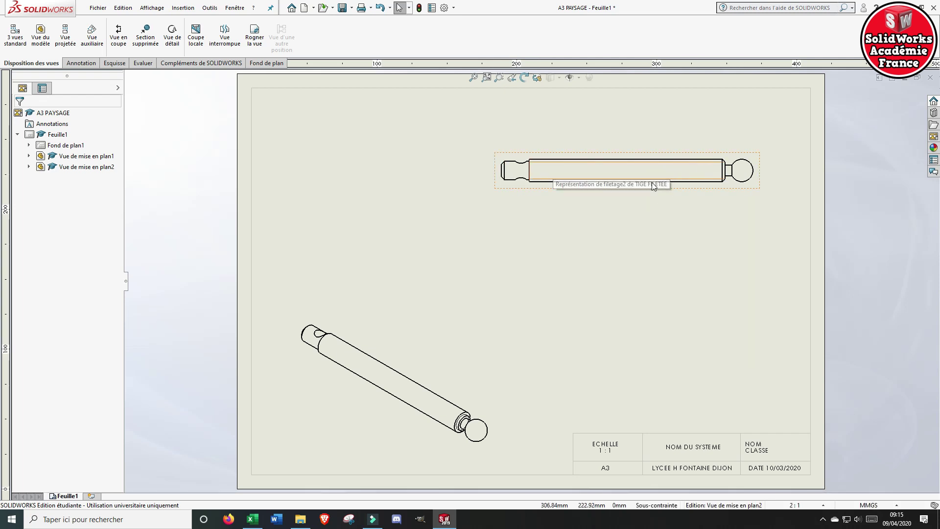
# Break the front view across its threaded shank with two vertical zigzag break lines and a 10 mm gap
pyautogui.scroll(4, 689, 221)
pyautogui.scroll(-2, 637, 216)
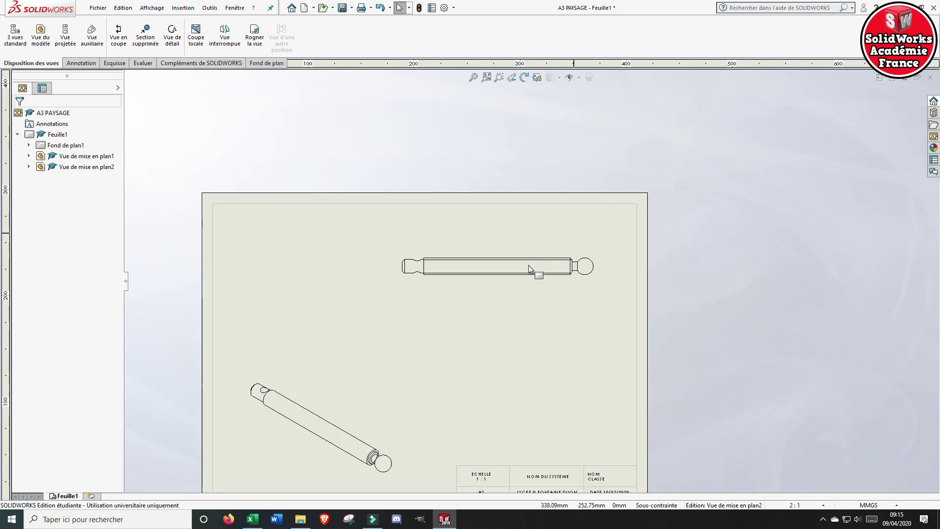
pyautogui.scroll(-3, 529, 268)
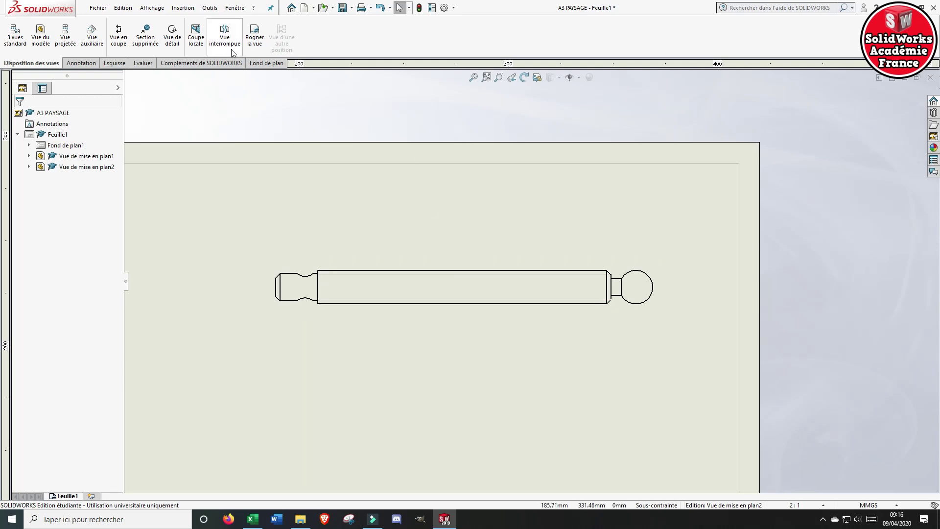
pyautogui.click(454, 287)
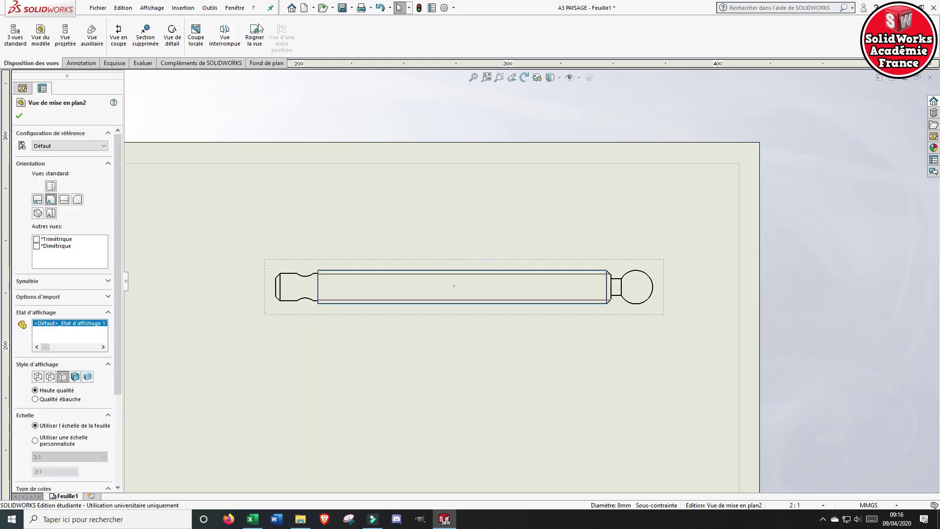
pyautogui.click(226, 34)
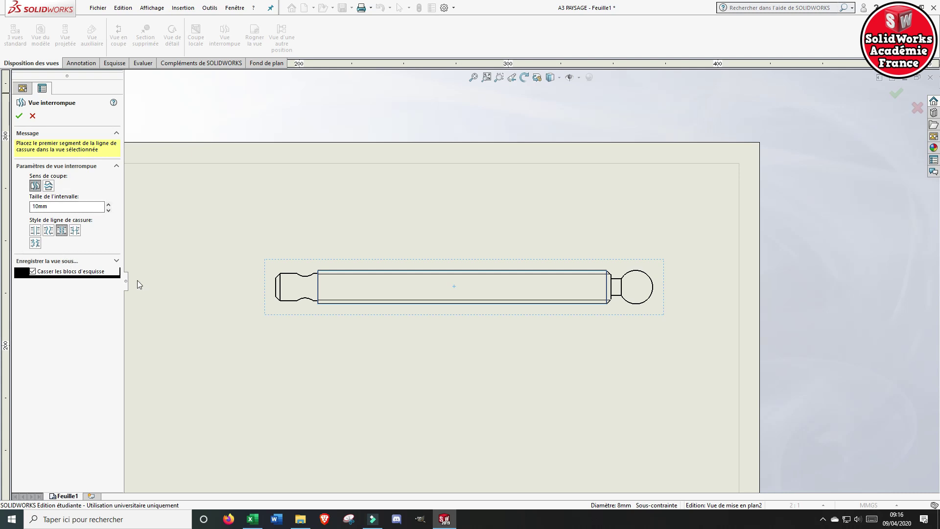
pyautogui.click(370, 287)
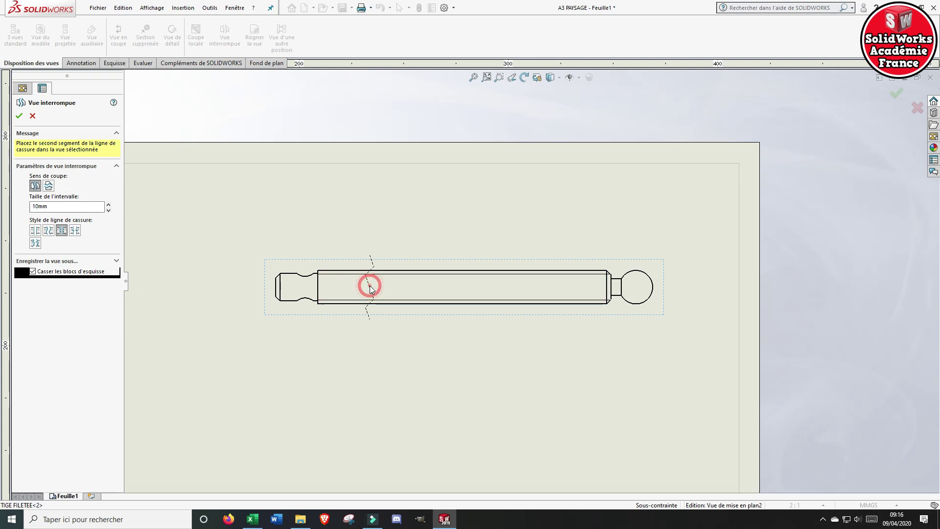
pyautogui.click(569, 291)
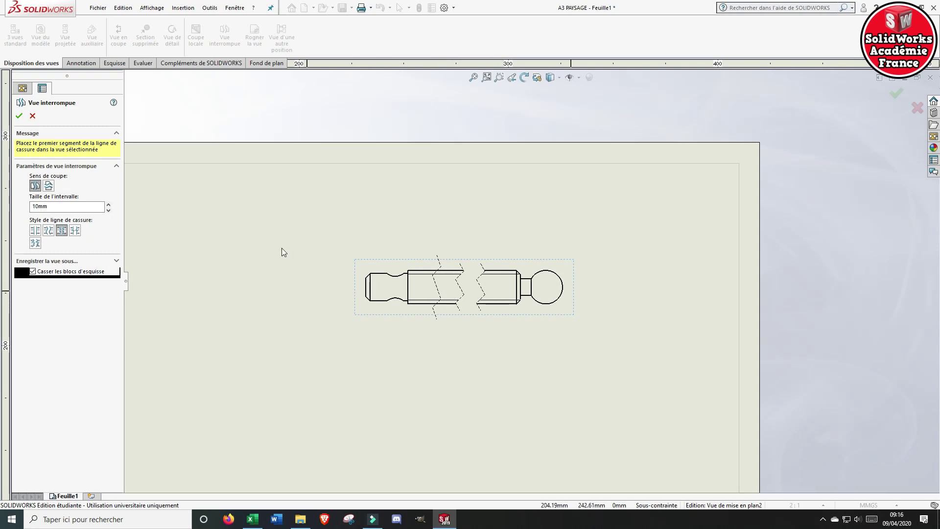
pyautogui.click(19, 116)
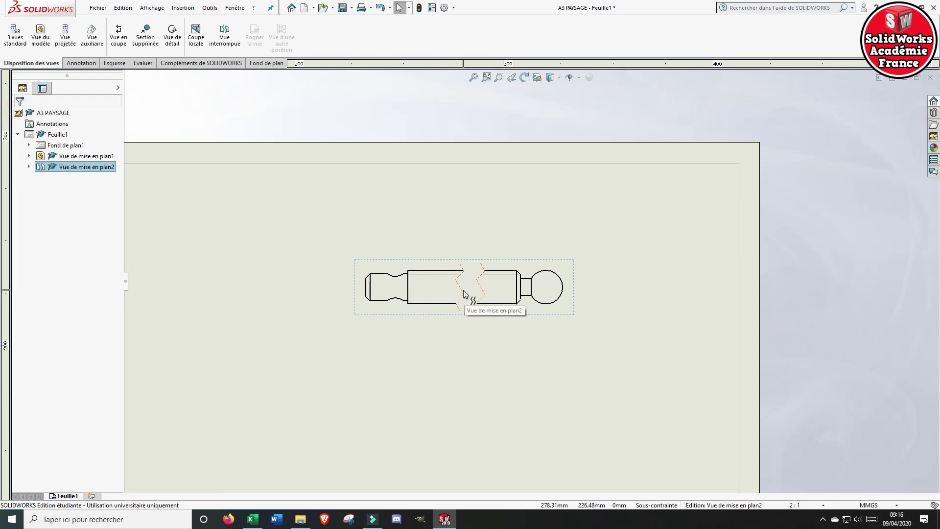
# Reposition the break lines in the front view to shorten the displayed threaded shank
pyautogui.doubleClick(465, 293)
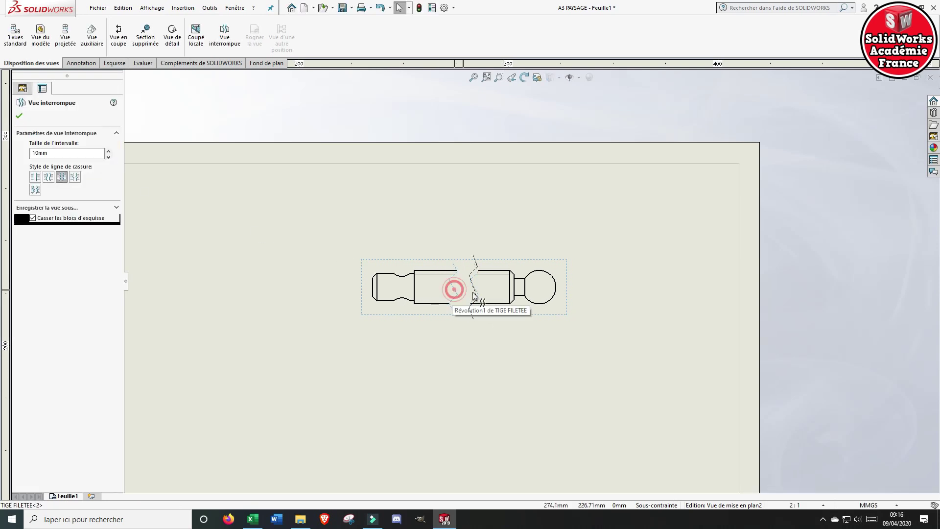
pyautogui.moveTo(473, 292)
pyautogui.mouseDown()
pyautogui.moveTo(445, 293)
pyautogui.moveTo(483, 292)
pyautogui.mouseUp()
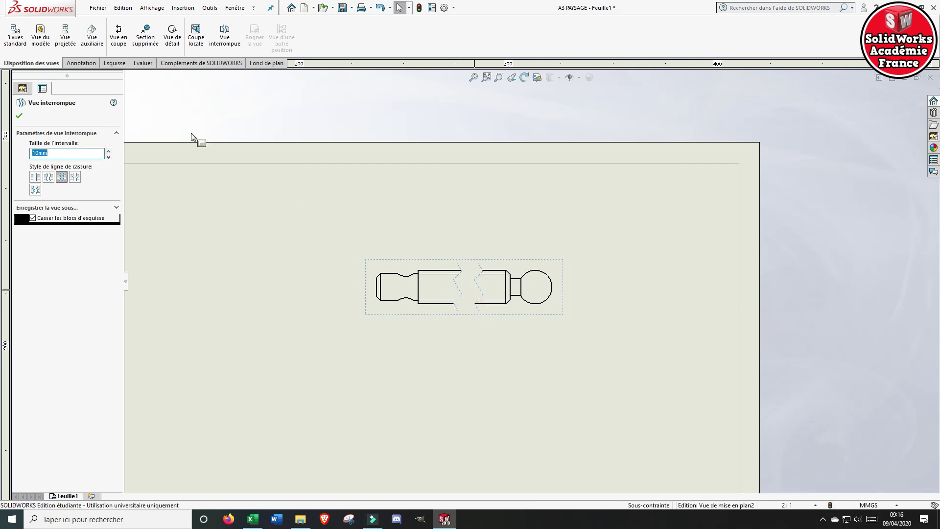
pyautogui.click(19, 116)
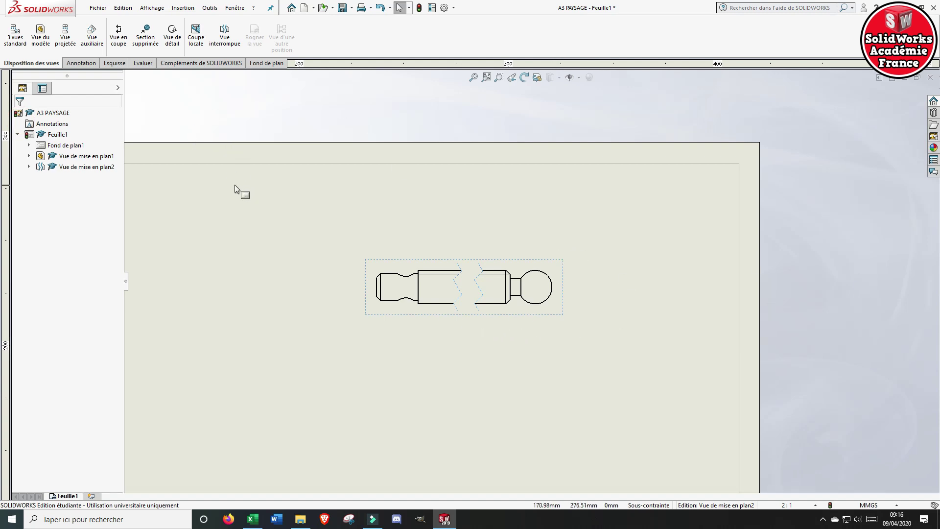
# Dimension the length of the threaded shank and place the dimension below the broken front view
pyautogui.click(82, 64)
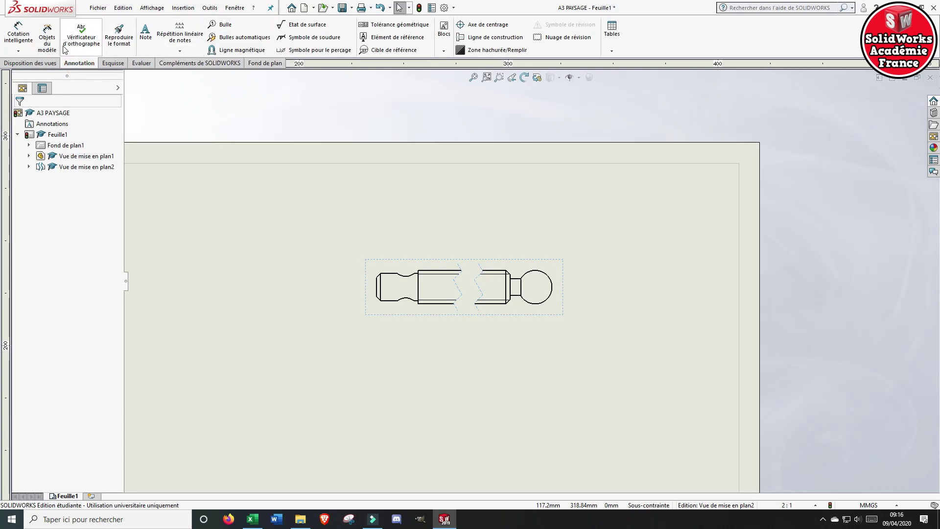
pyautogui.click(18, 35)
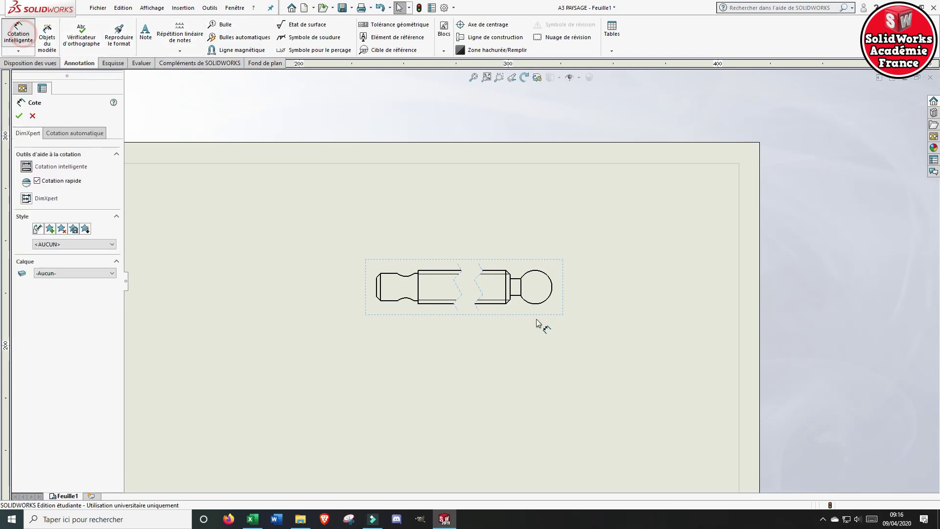
pyautogui.click(418, 287)
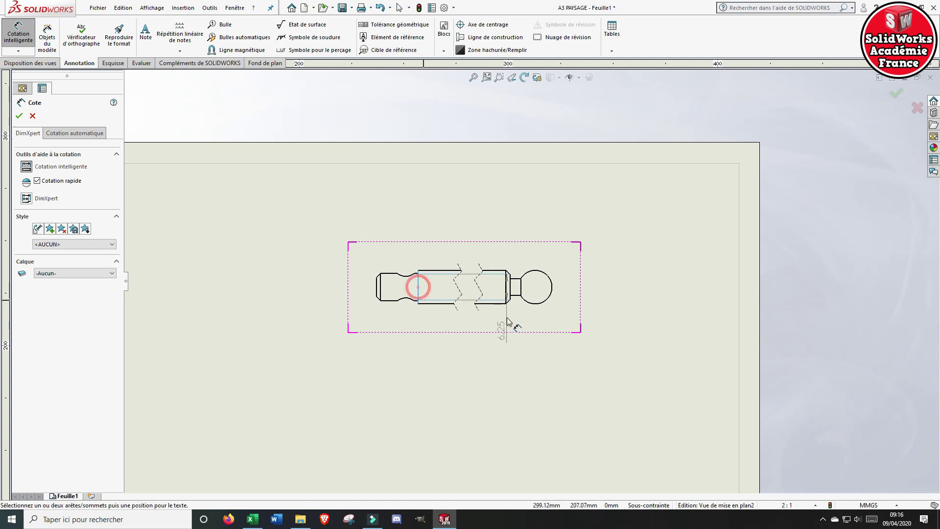
pyautogui.click(510, 290)
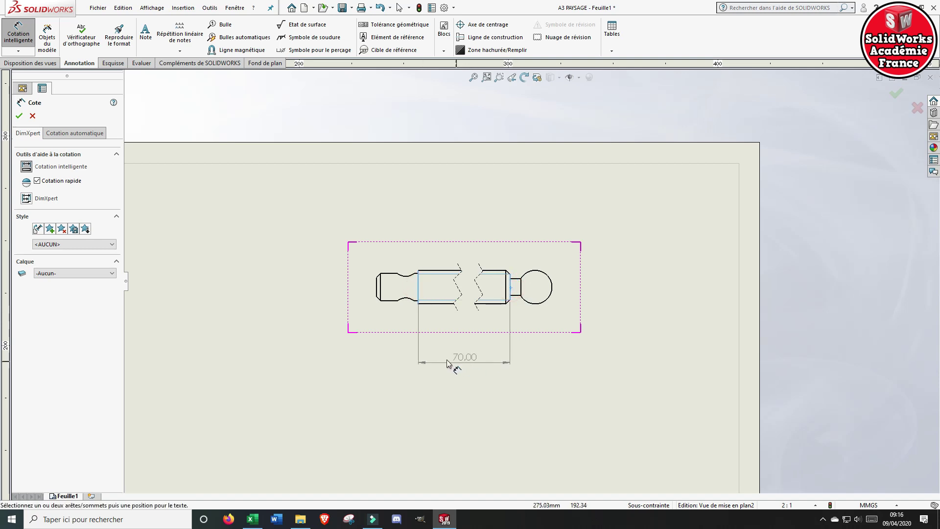
pyautogui.click(462, 365)
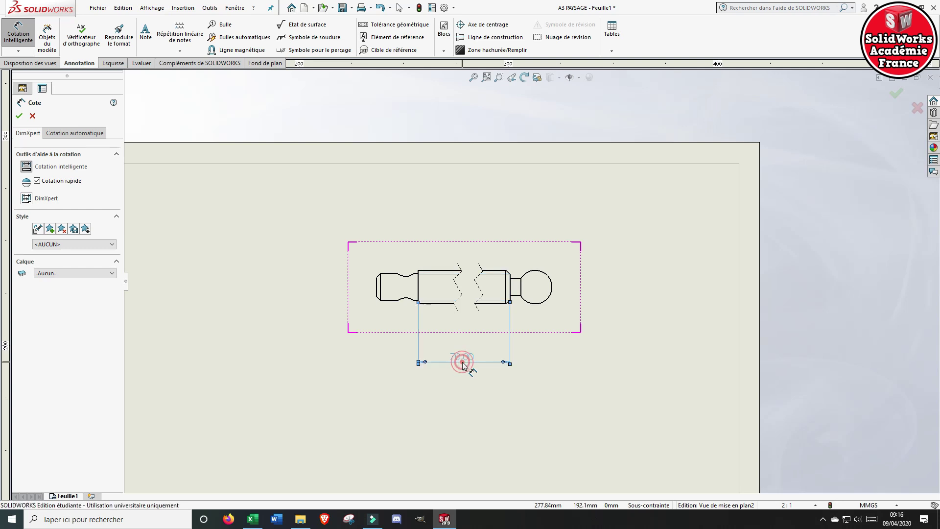
pyautogui.press('Escape')
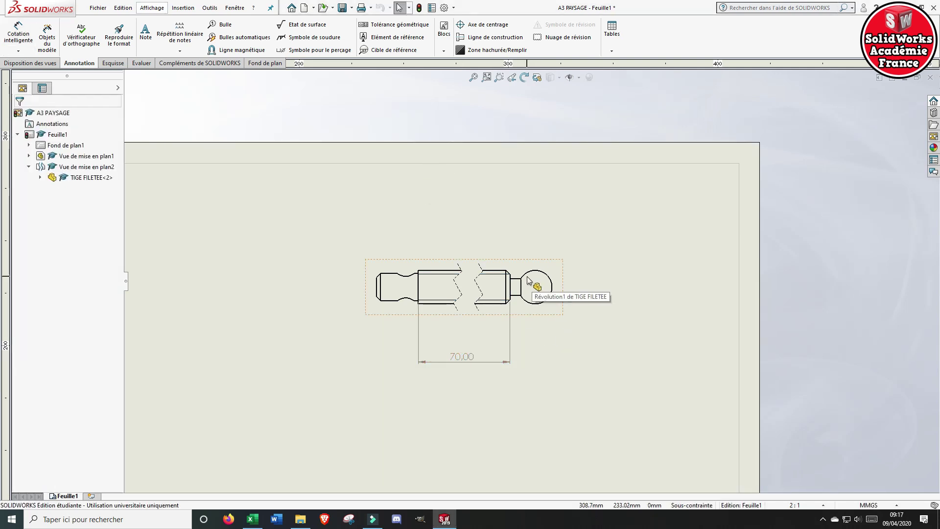
# Add a centre mark to the ball end and extend its horizontal line past the rod's opposite end
pyautogui.click(484, 25)
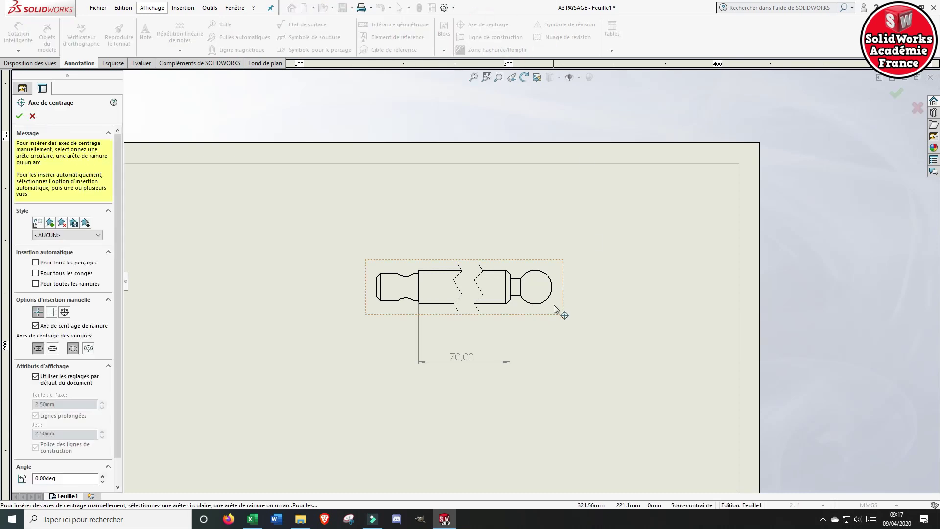
pyautogui.click(552, 293)
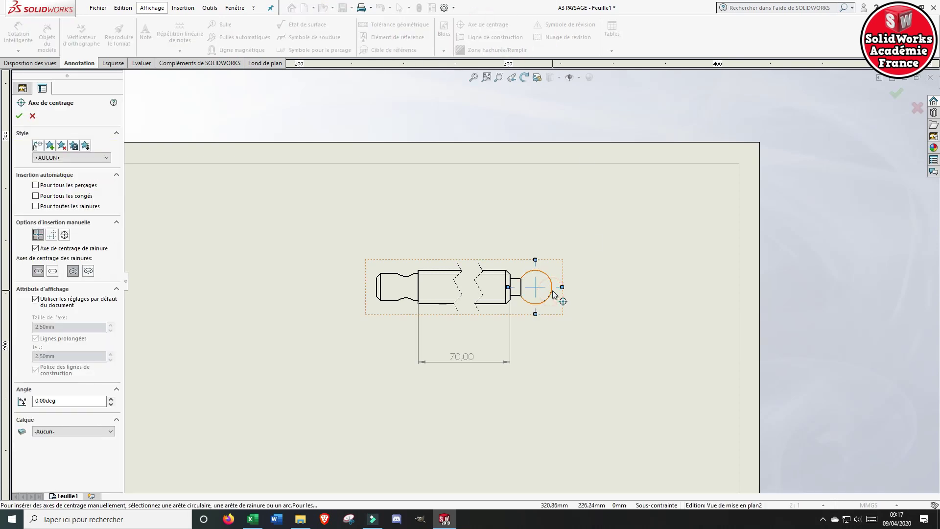
pyautogui.press('Return')
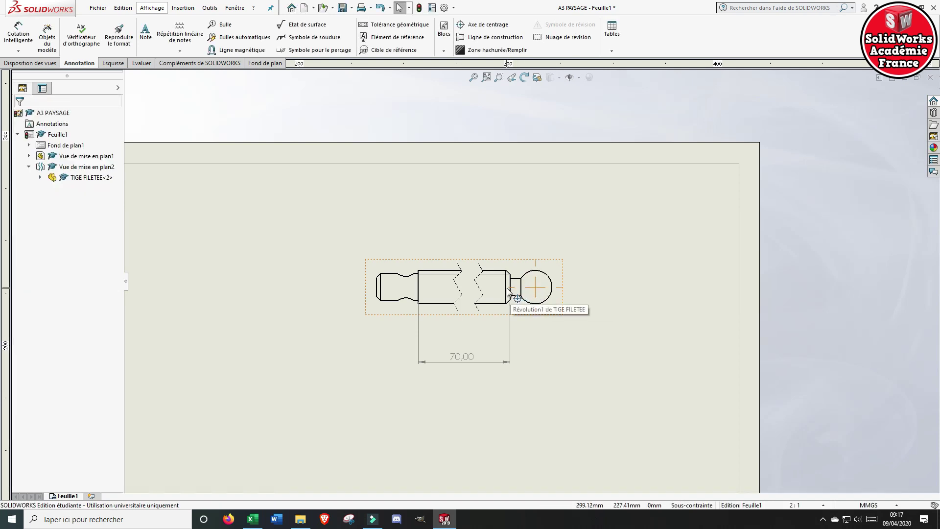
pyautogui.moveTo(460, 289); pyautogui.dragTo(360, 288)
pyautogui.click(558, 391)
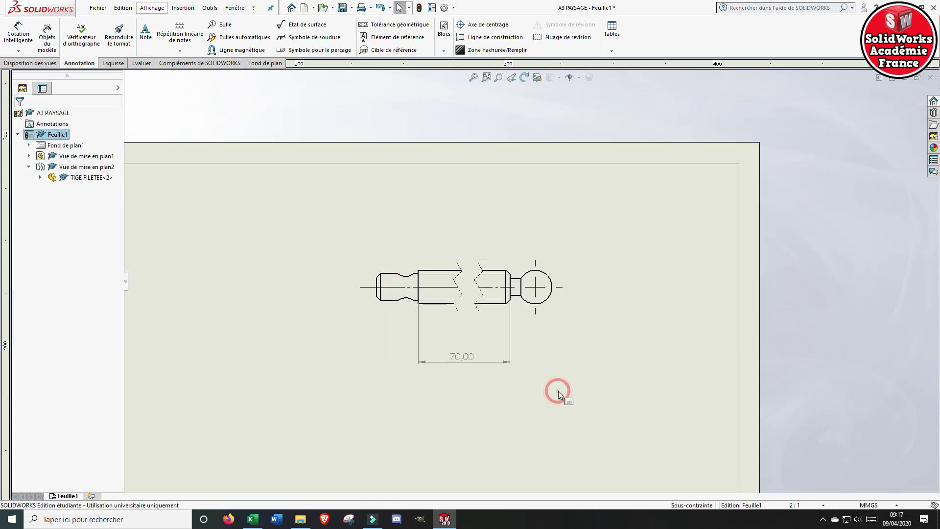
# Project one view below and one to the right of the broken front view, and shift the front view toward the sheet's left
pyautogui.scroll(1, 558, 387)
pyautogui.scroll(-3, 558, 382)
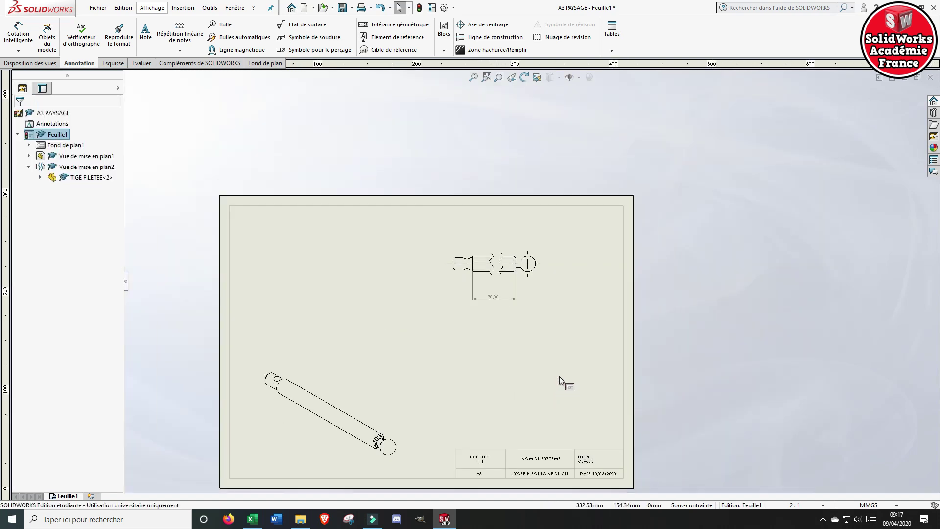
pyautogui.scroll(2, 548, 343)
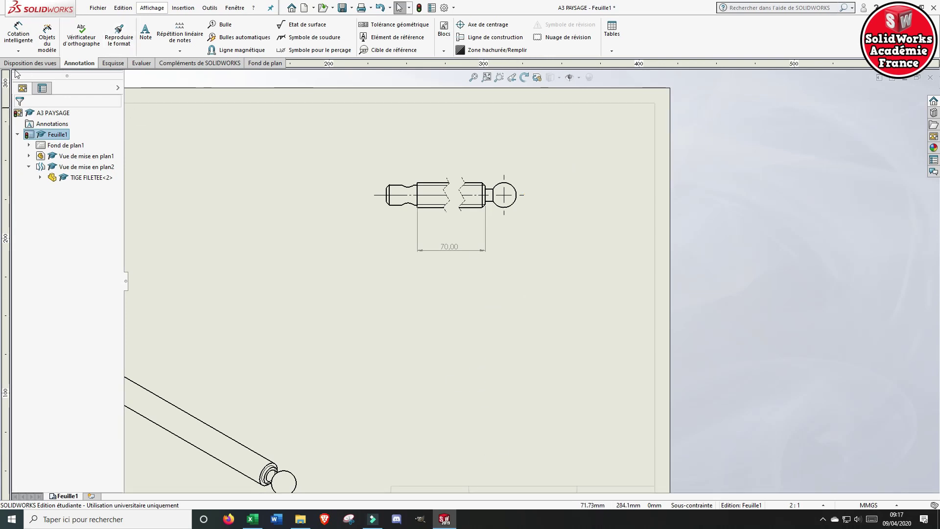
pyautogui.click(29, 62)
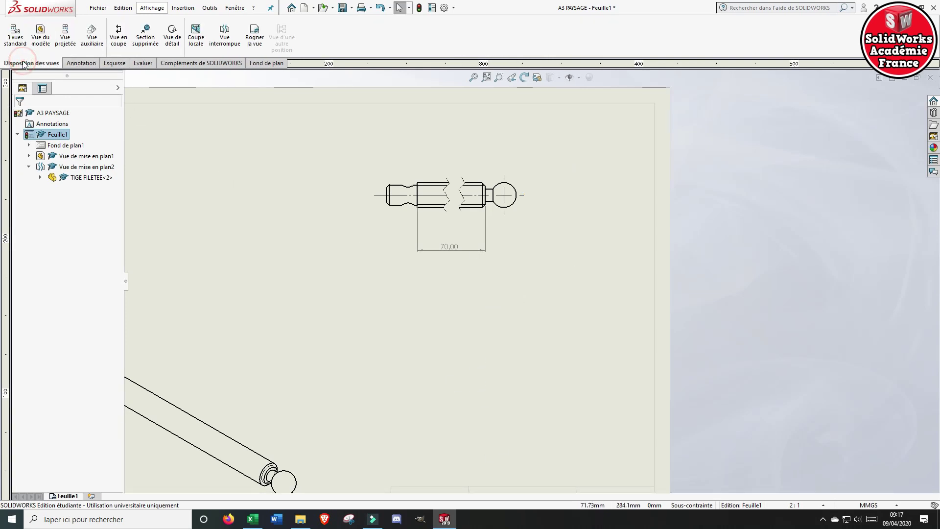
pyautogui.click(69, 33)
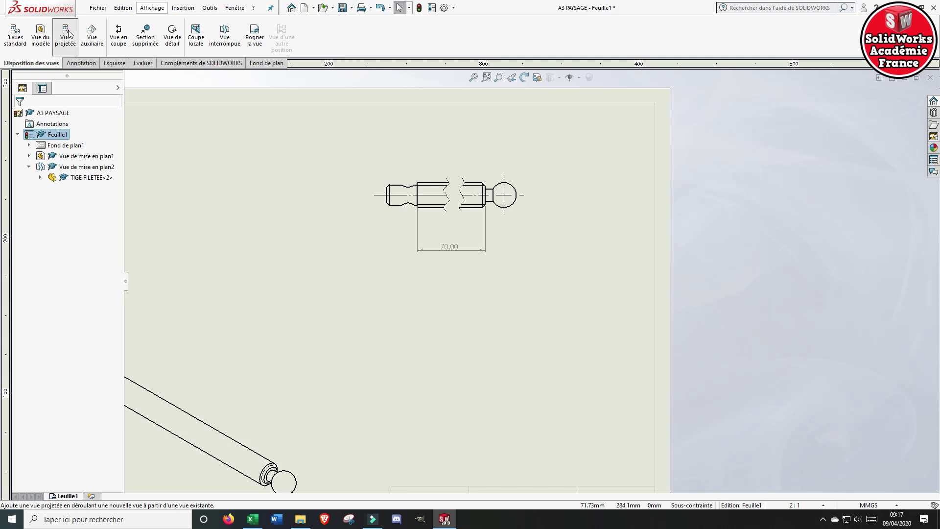
pyautogui.click(505, 215)
pyautogui.click(447, 329)
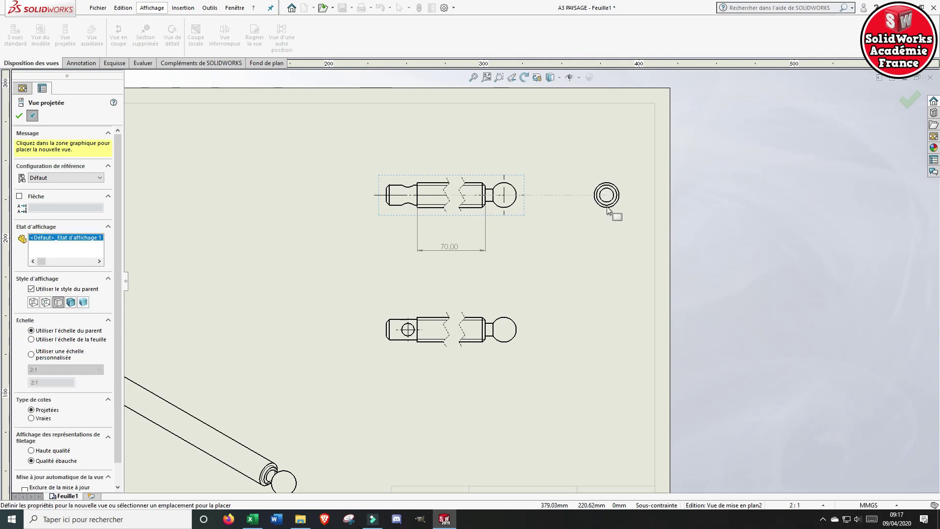
pyautogui.click(608, 210)
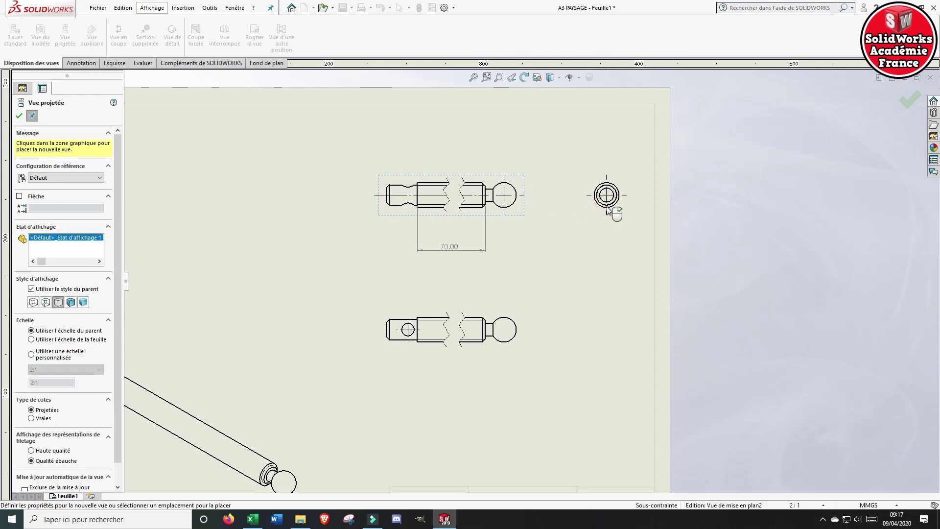
pyautogui.moveTo(520, 216); pyautogui.dragTo(351, 195)
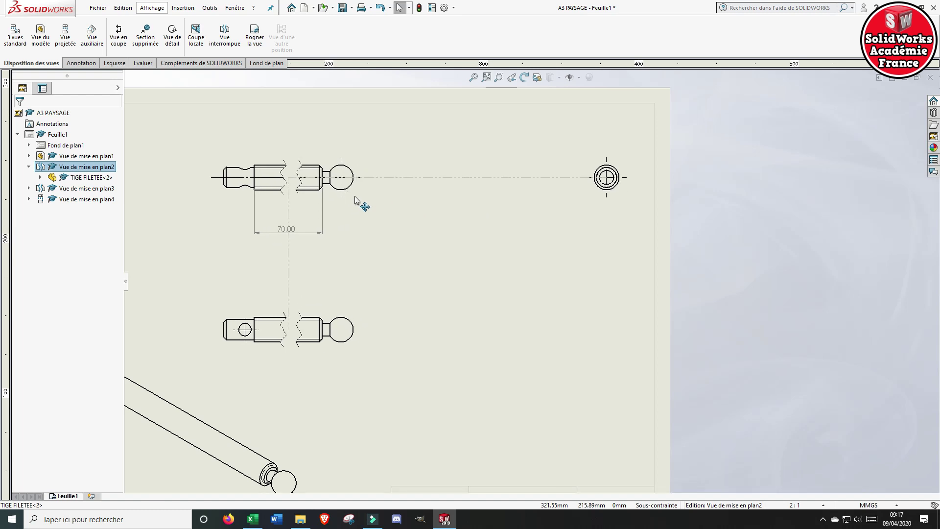
# Move the projected end view closer to the ball end of the broken front view
pyautogui.click(621, 196)
pyautogui.click(326, 328)
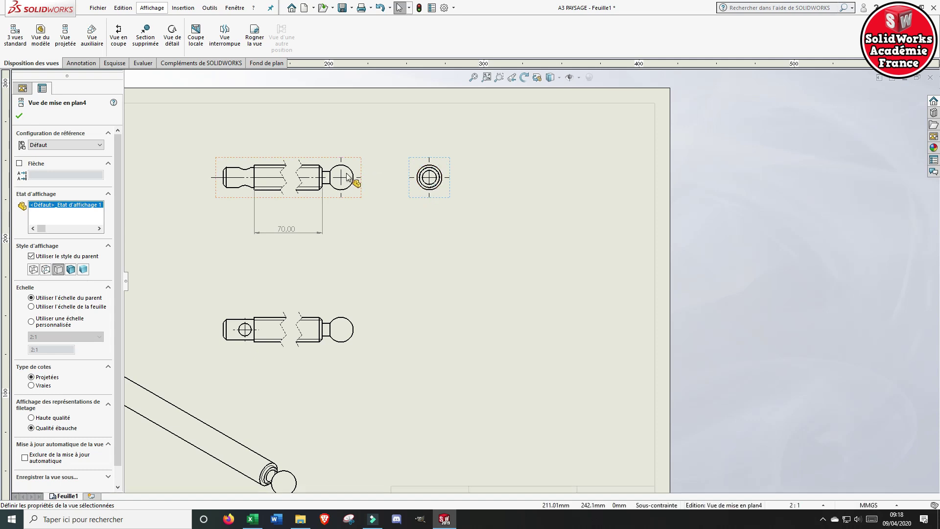
pyautogui.click(319, 228)
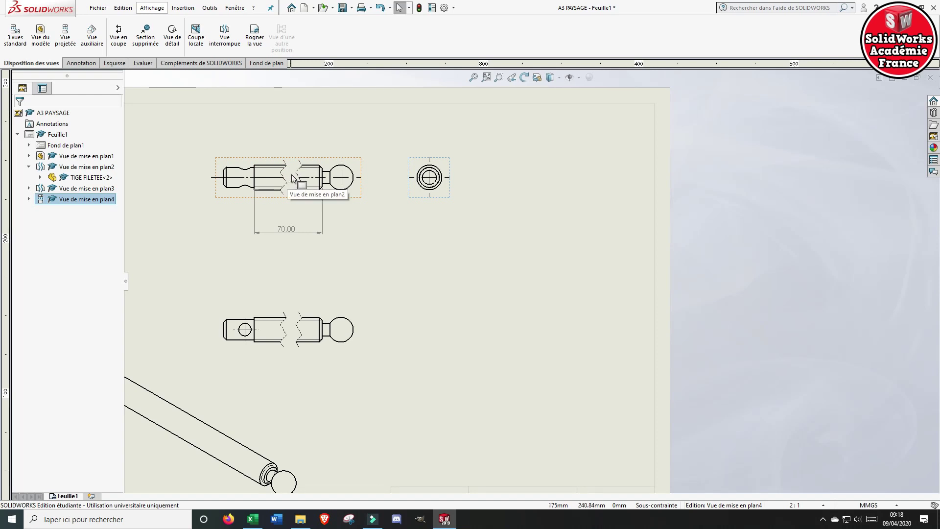
# Change the break line style of the front view from zigzag to curved
pyautogui.click(286, 179)
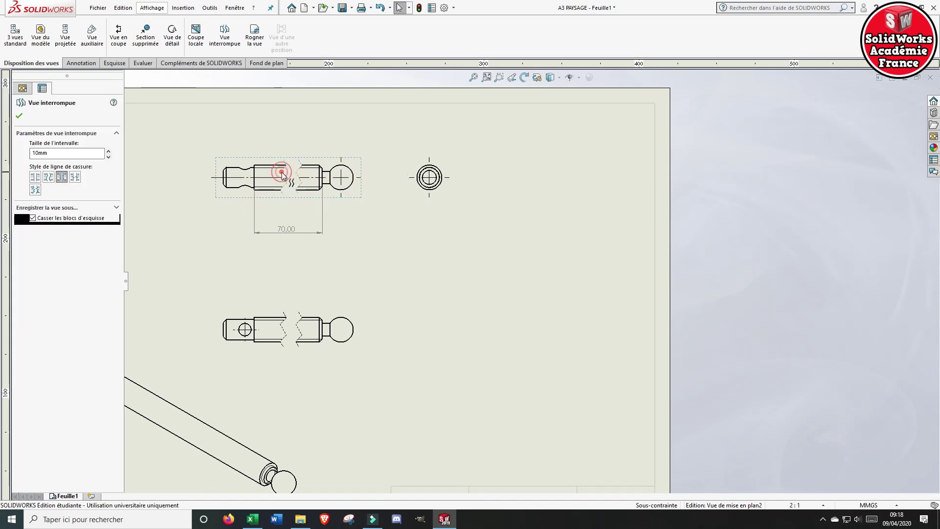
pyautogui.click(49, 177)
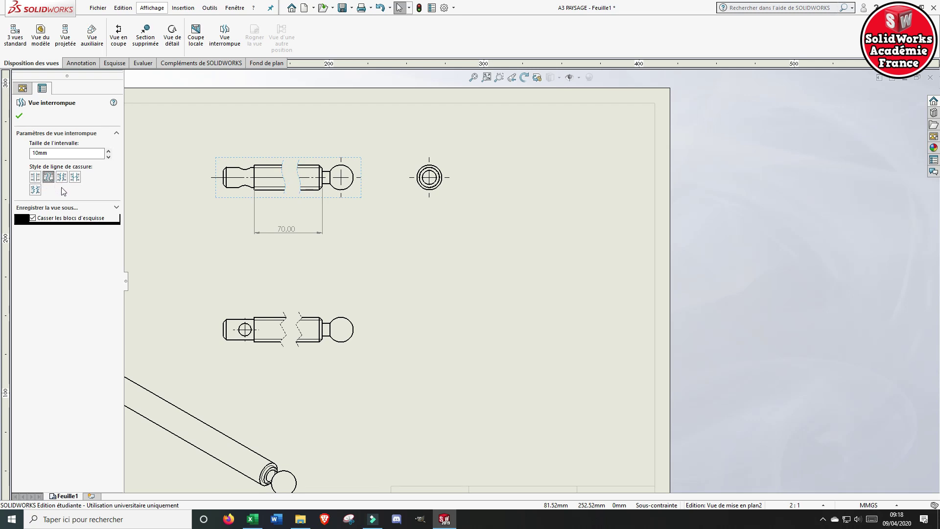
pyautogui.click(76, 179)
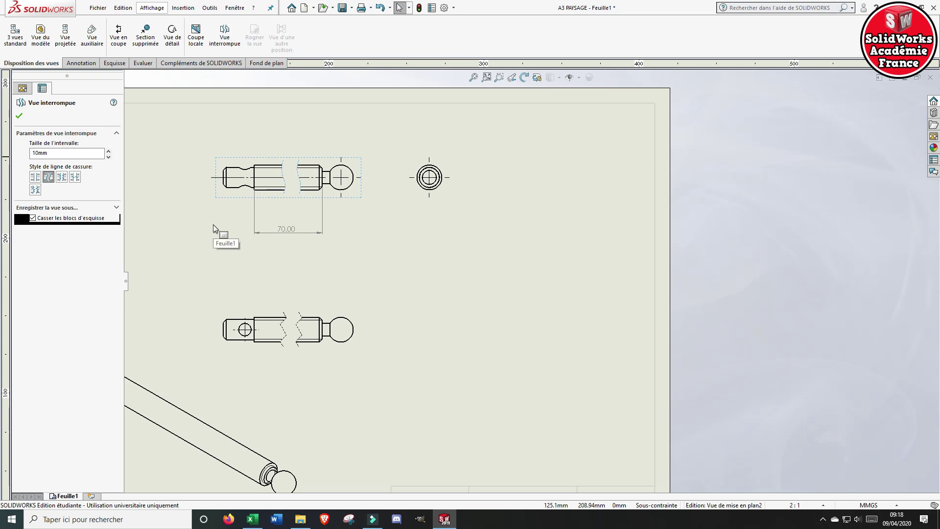
pyautogui.click(19, 115)
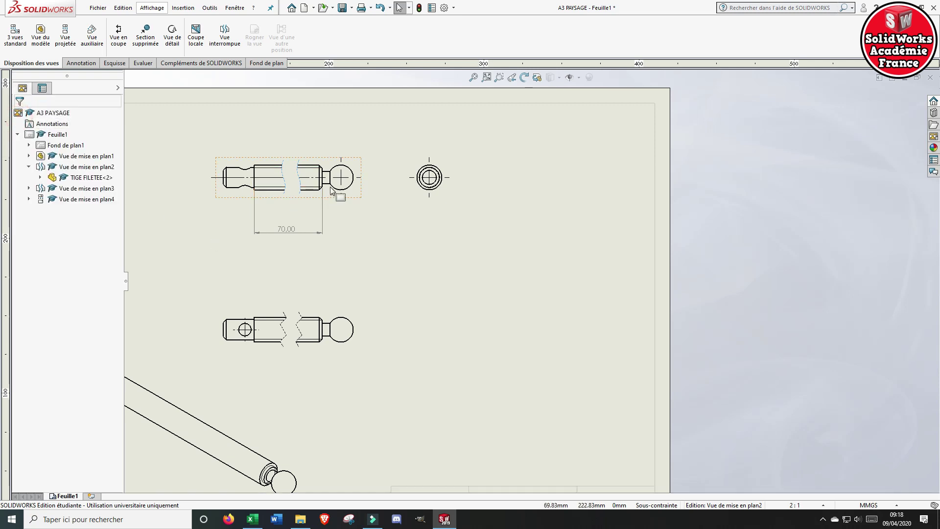
# Apply the curved break line style to the projected view below the front view
pyautogui.click(297, 329)
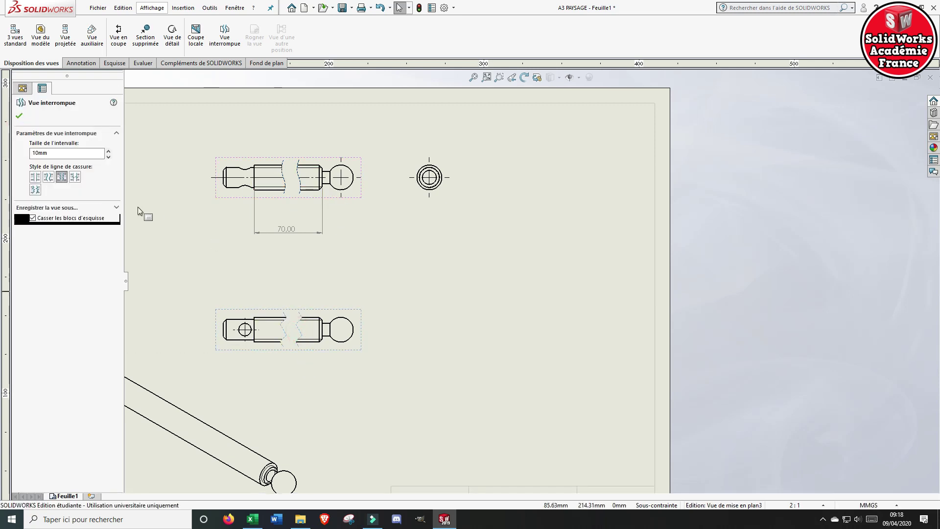
pyautogui.click(49, 178)
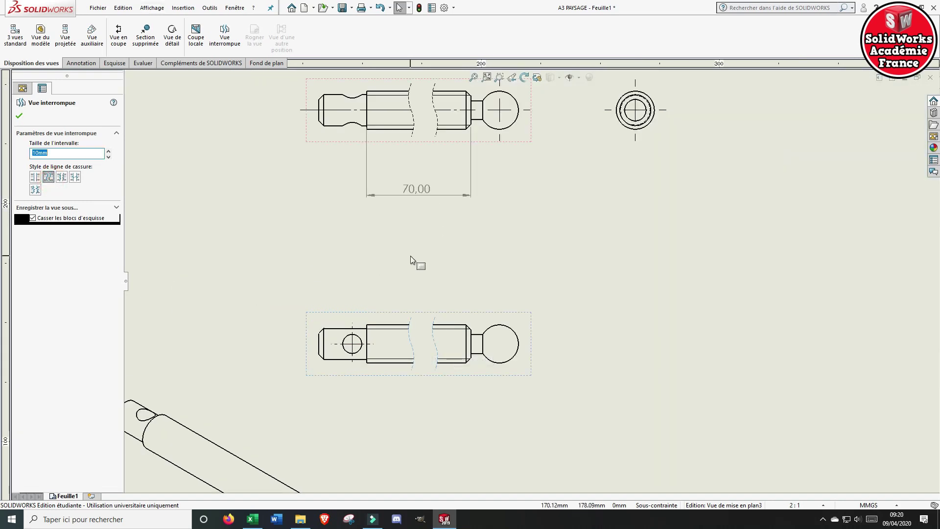
pyautogui.press('Return')
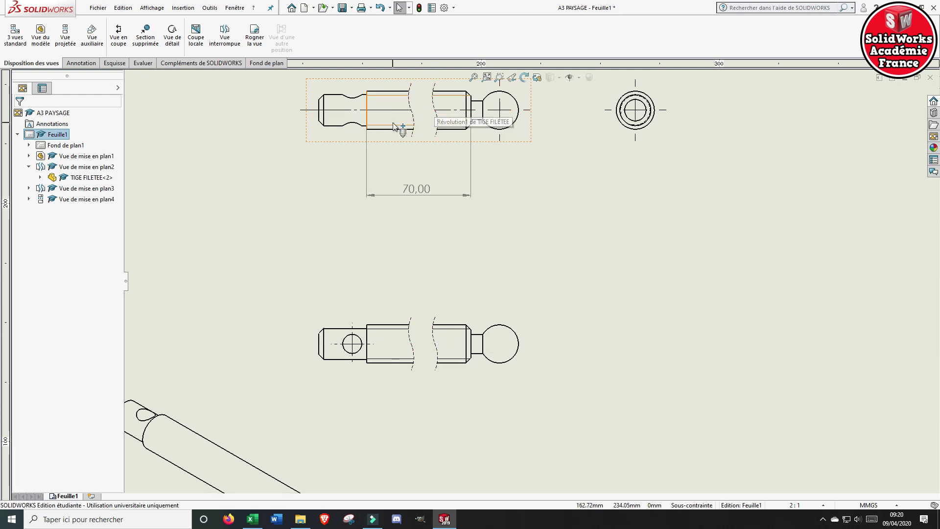
# Set the document's line font for break lines (Lignes de cassure) to the Continue style
pyautogui.click(209, 8)
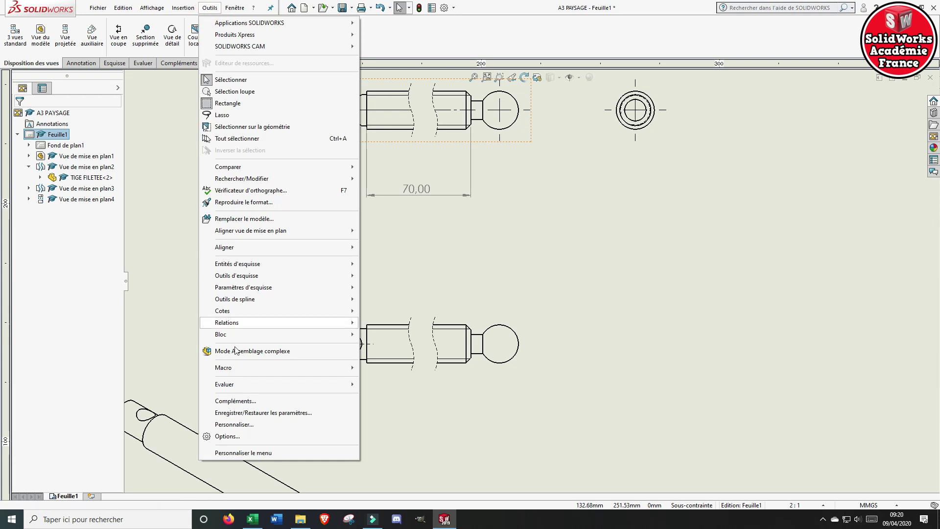
pyautogui.click(224, 436)
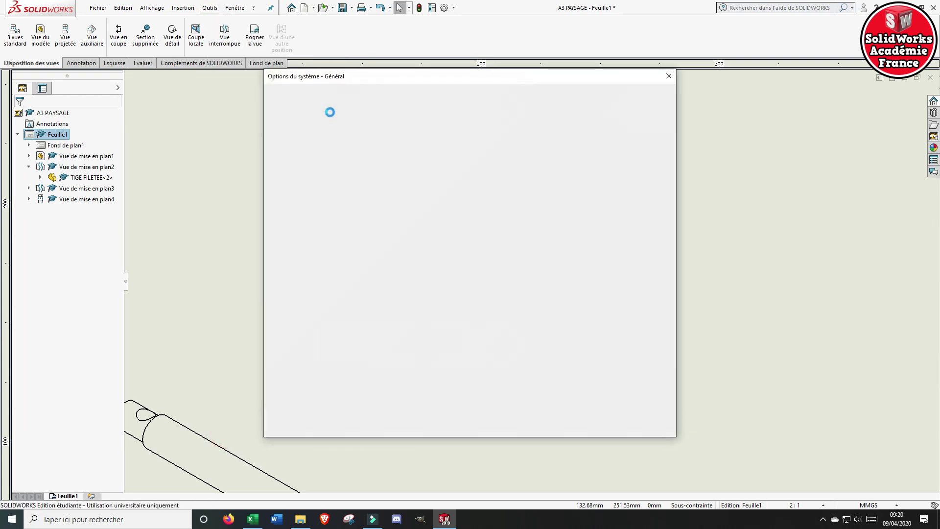
pyautogui.click(360, 95)
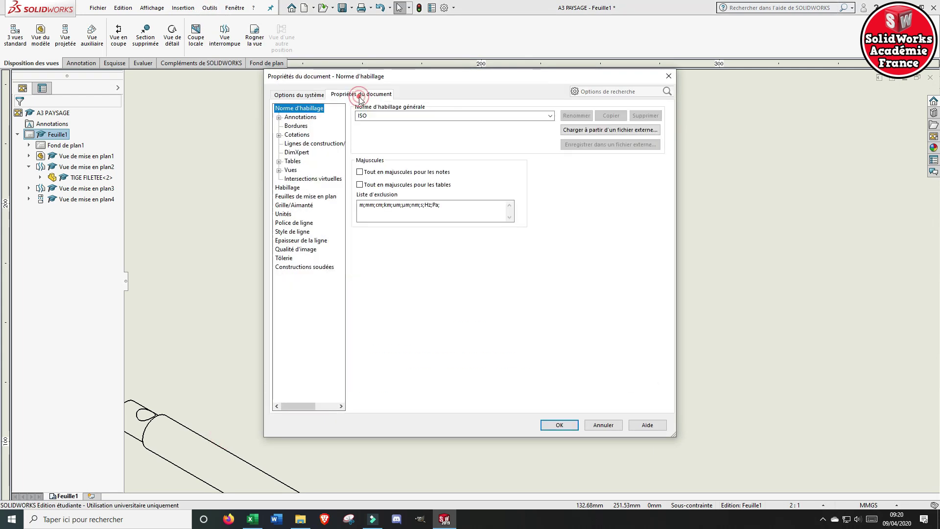
pyautogui.click(292, 223)
pyautogui.click(373, 174)
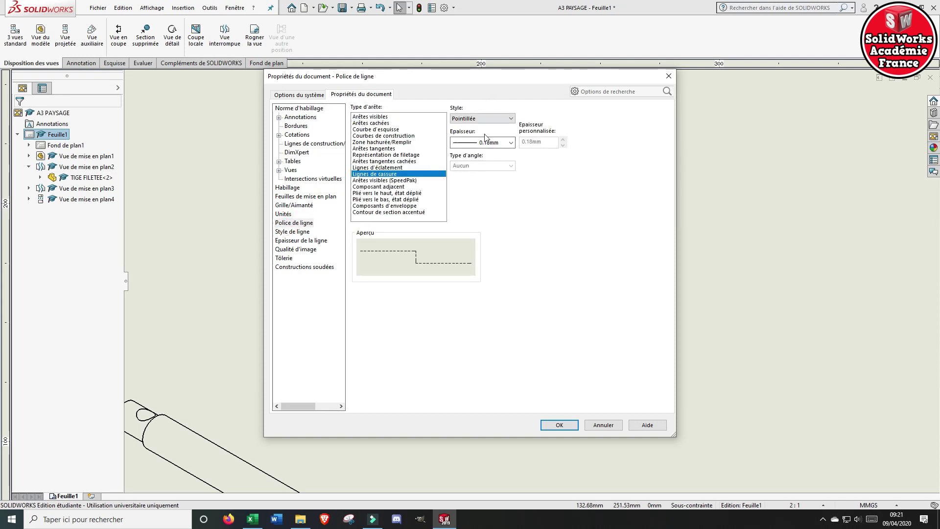
pyautogui.click(473, 120)
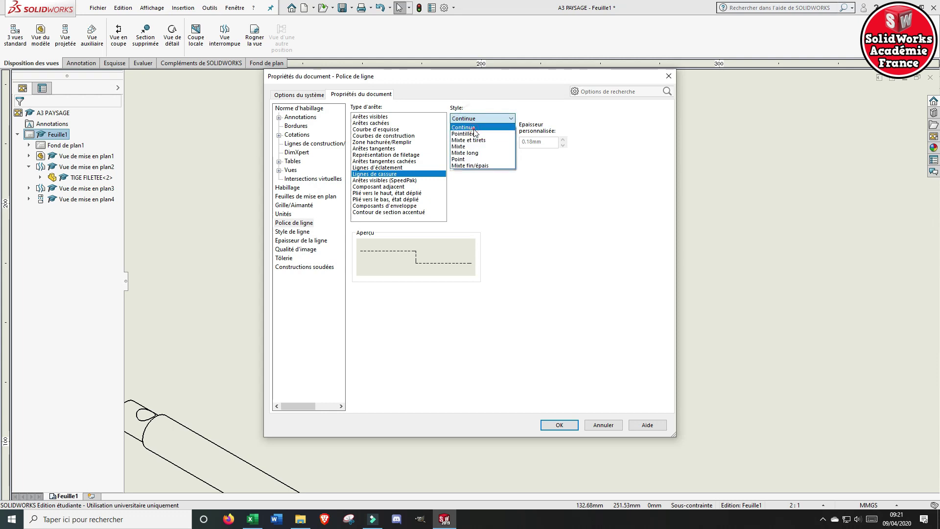
pyautogui.click(473, 128)
pyautogui.click(559, 426)
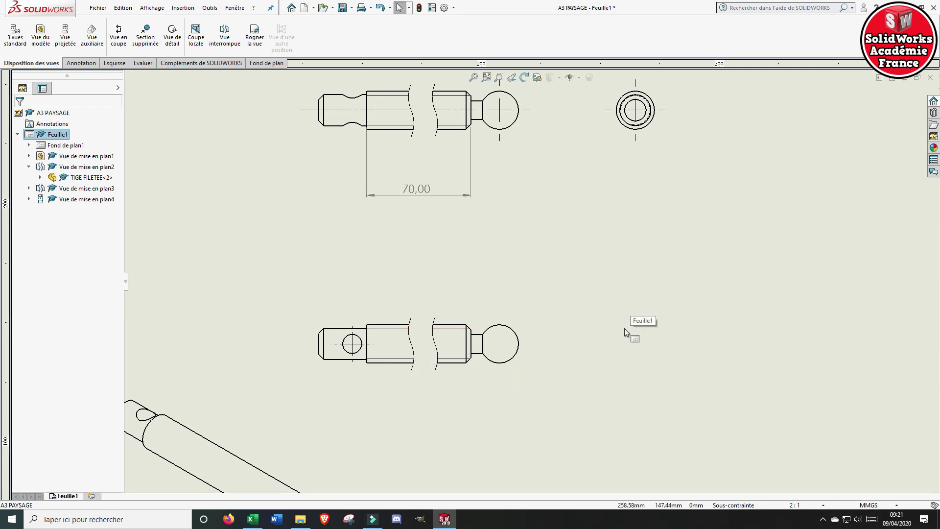
# Open the sheet format for editing and set the scale in the title block to 2 : 1
pyautogui.click(473, 78)
pyautogui.click(607, 157)
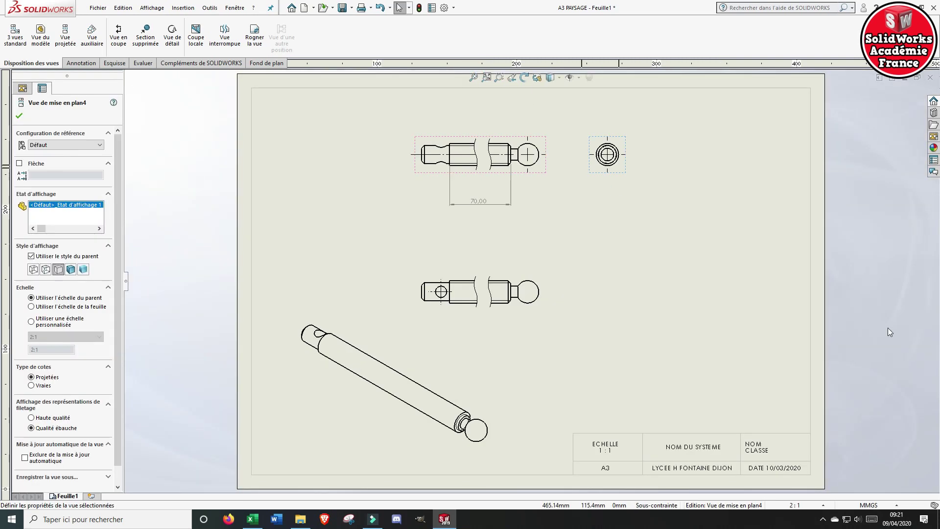
pyautogui.click(887, 327)
pyautogui.rightClick(706, 348)
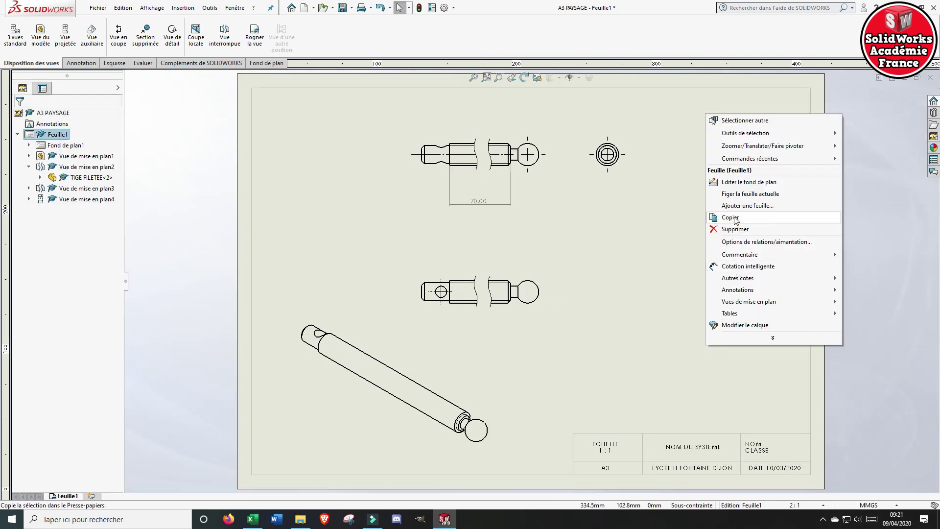
pyautogui.click(728, 181)
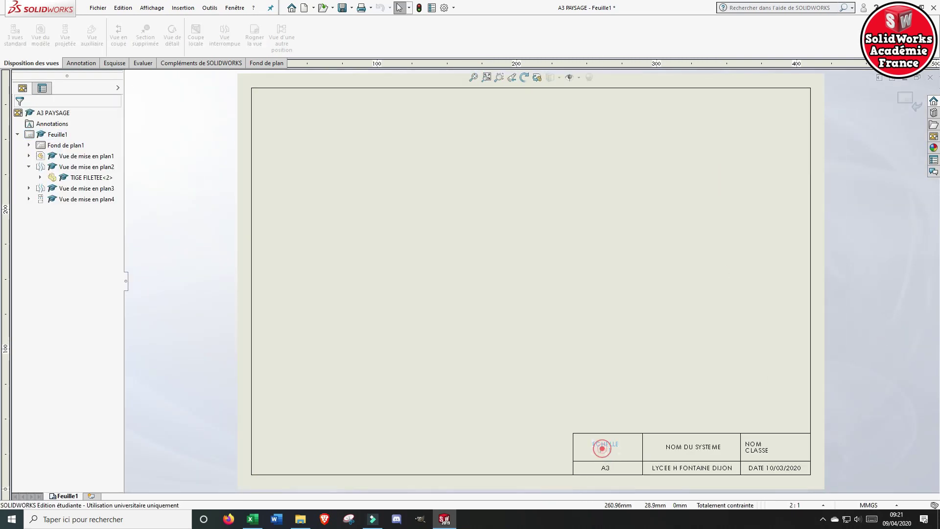
pyautogui.doubleClick(602, 448)
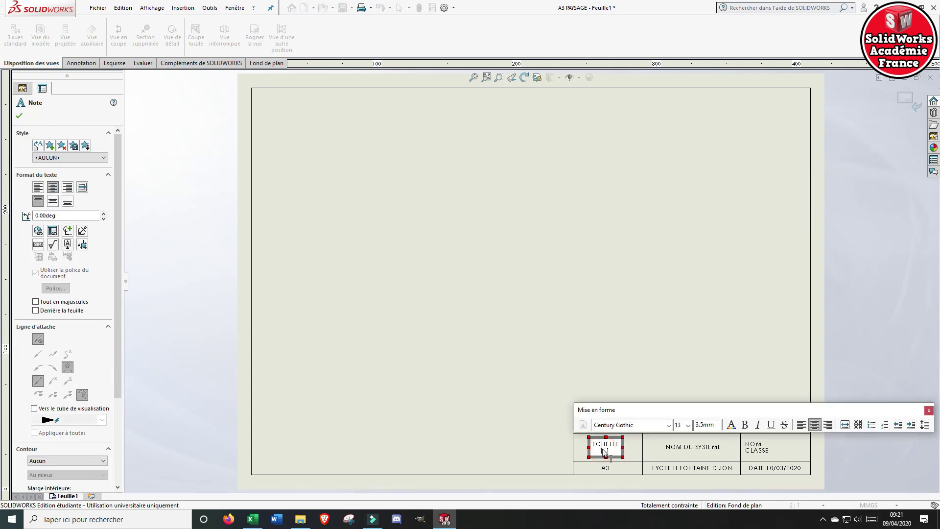
pyautogui.click(615, 336)
# Replace the system name in the title block with TIGE FILETEE
pyautogui.doubleClick(695, 448)
pyautogui.click(695, 448)
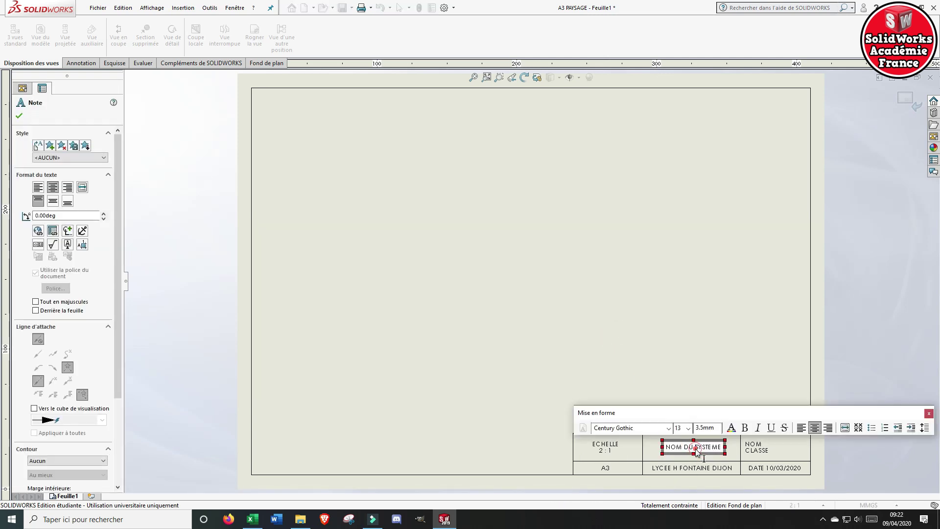
pyautogui.doubleClick(696, 448)
pyautogui.click(695, 448)
pyautogui.click(695, 448)
pyautogui.press('Delete')
pyautogui.press('Delete')
pyautogui.press('Delete')
pyautogui.press('Delete')
pyautogui.press('Delete')
pyautogui.press('Delete')
pyautogui.press('Delete')
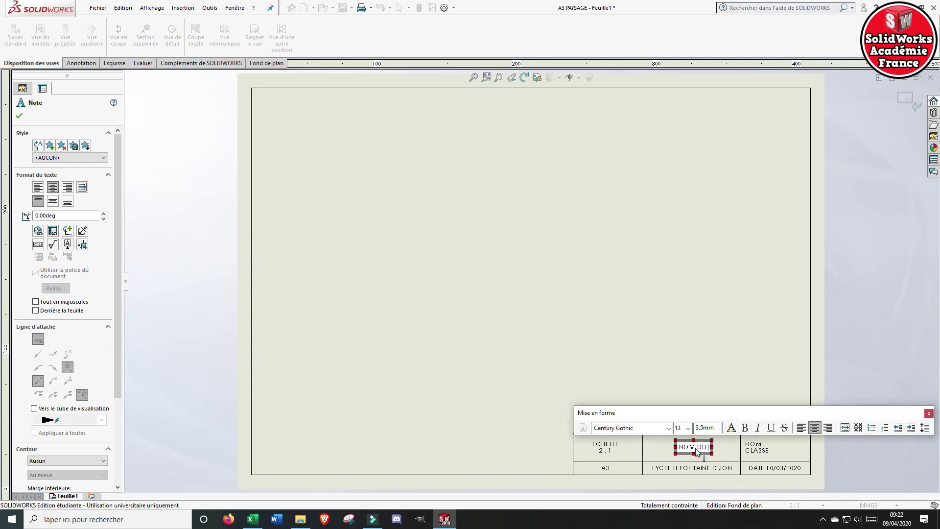
pyautogui.press('BackSpace')
pyautogui.press('BackSpace')
pyautogui.press('BackSpace')
pyautogui.press('BackSpace')
pyautogui.press('BackSpace')
pyautogui.press('BackSpace')
pyautogui.press('BackSpace')
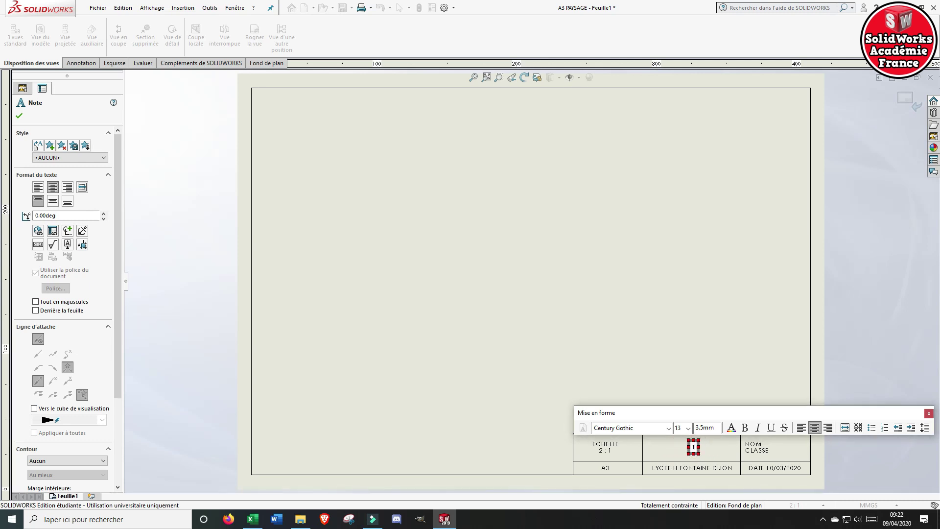
pyautogui.write('TIGE FILETEE')
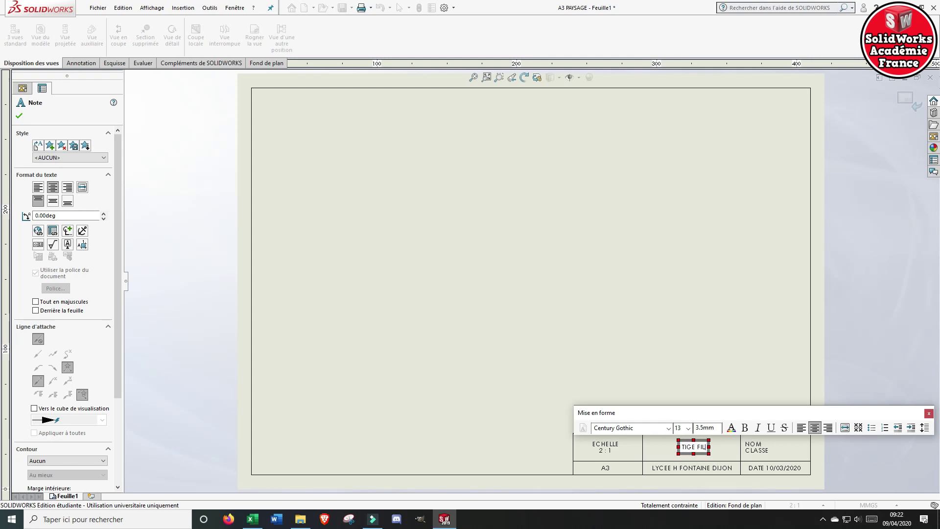
pyautogui.click(716, 360)
# Set the title block date to 09/04/2020 and return to editing the sheet
pyautogui.doubleClick(766, 469)
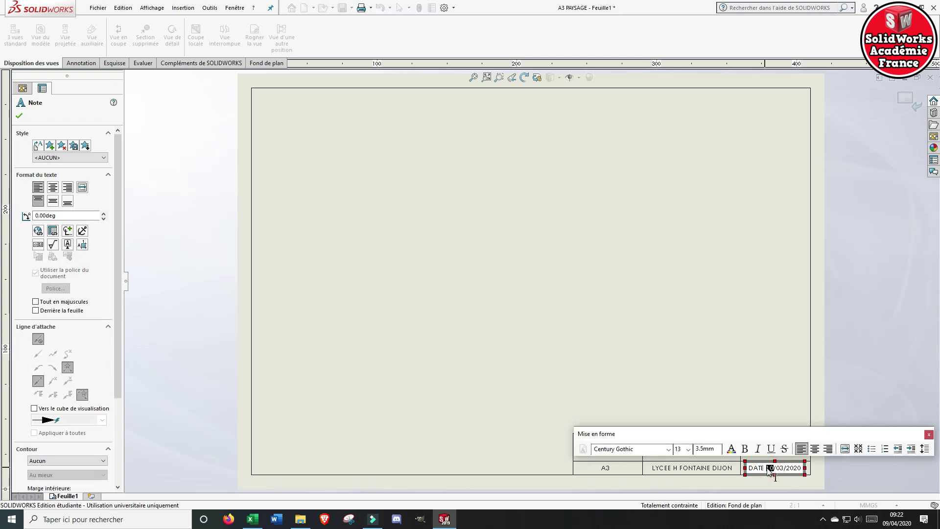
pyautogui.click(780, 468)
pyautogui.click(703, 362)
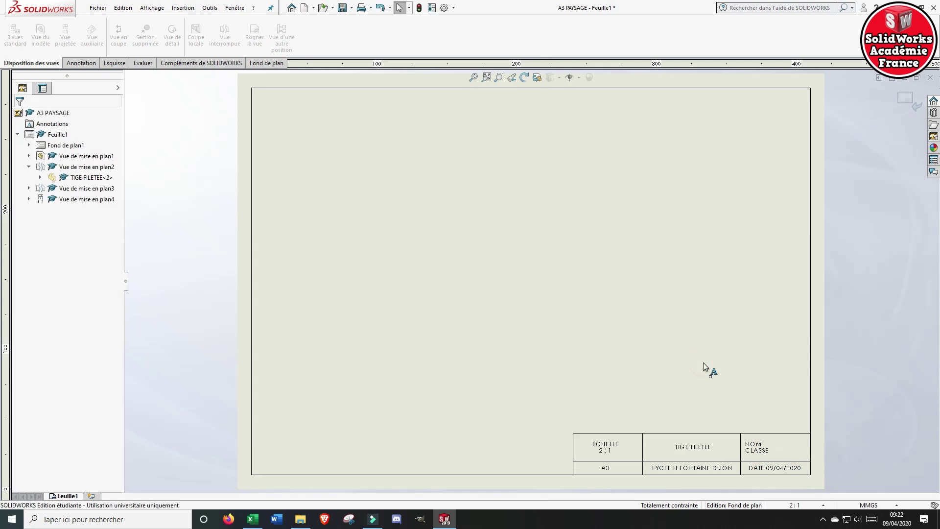
pyautogui.rightClick(703, 362)
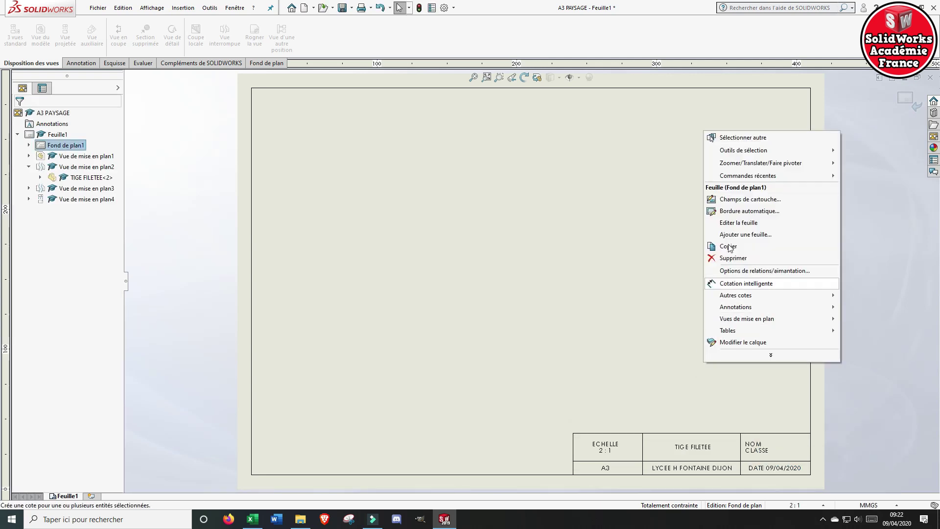
pyautogui.click(741, 223)
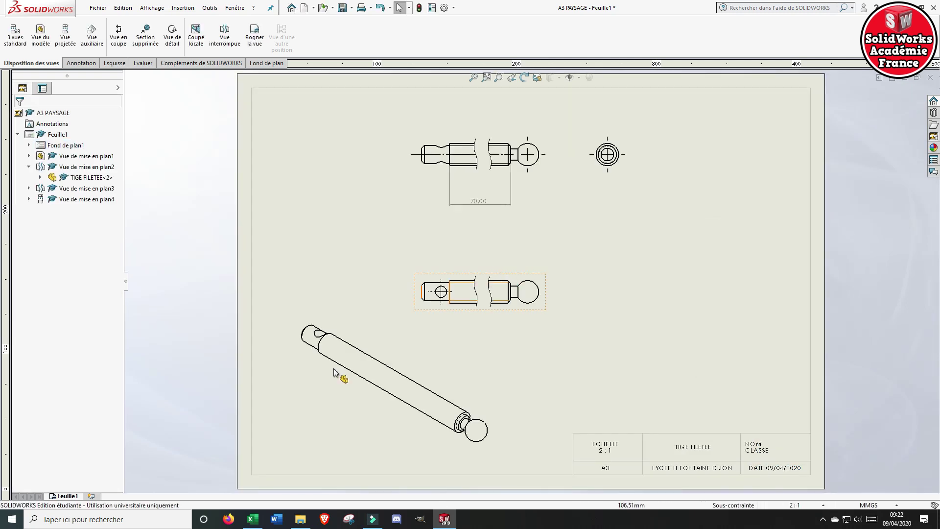
# Extend the cross hole's horizontal centre line past both ends of the rod in the lower projected view
pyautogui.click(321, 391)
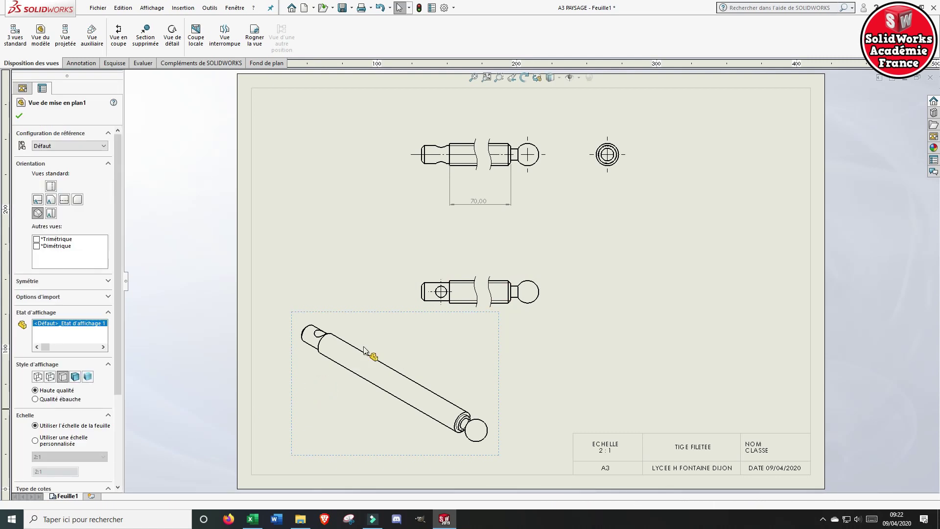
pyautogui.scroll(-4, 500, 309)
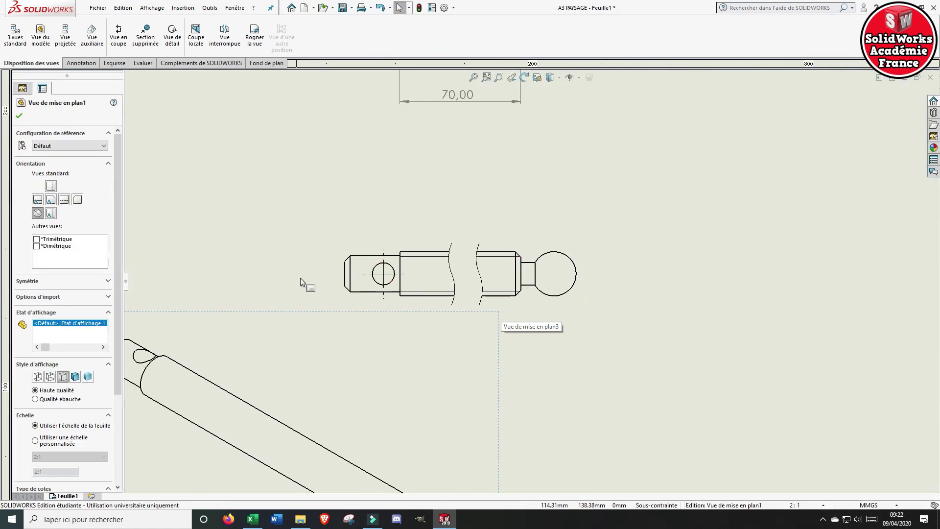
pyautogui.click(409, 274)
pyautogui.moveTo(548, 281); pyautogui.dragTo(648, 274)
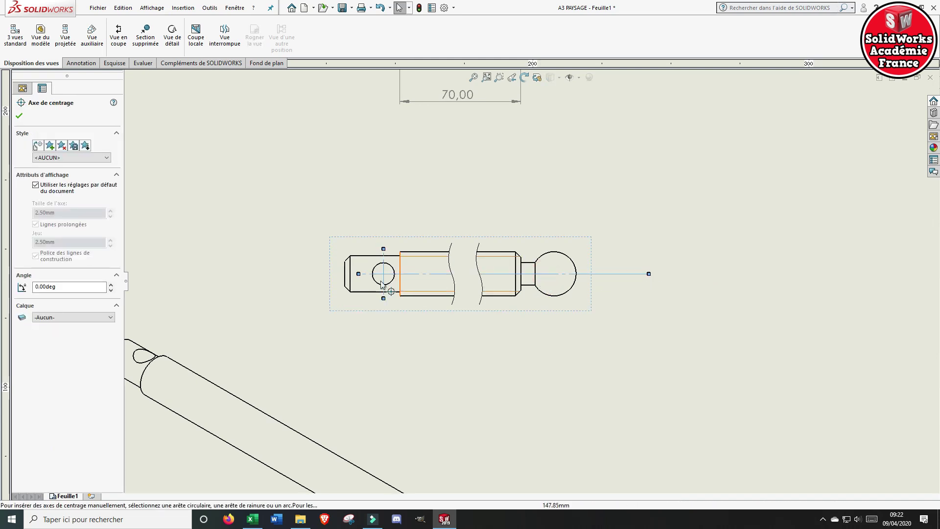
pyautogui.moveTo(359, 274); pyautogui.dragTo(313, 276)
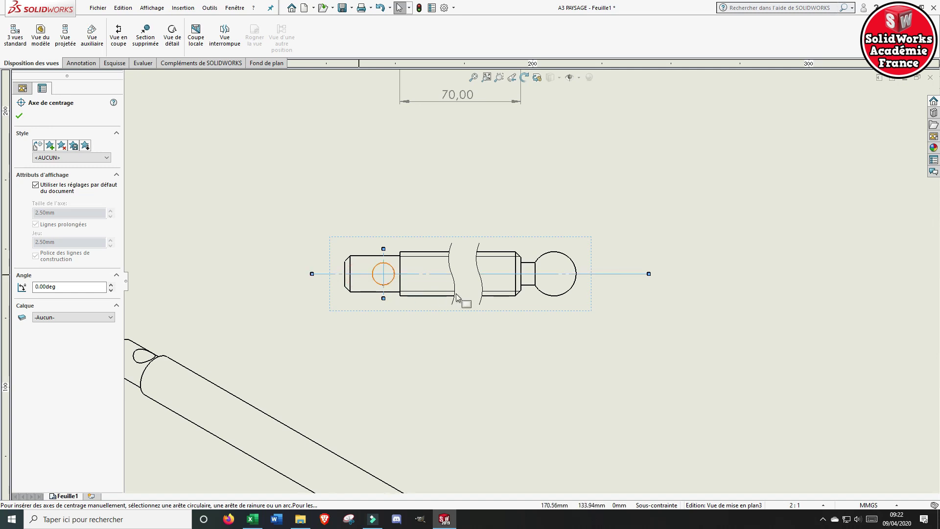
pyautogui.scroll(-2, 527, 256)
pyautogui.scroll(8, 558, 290)
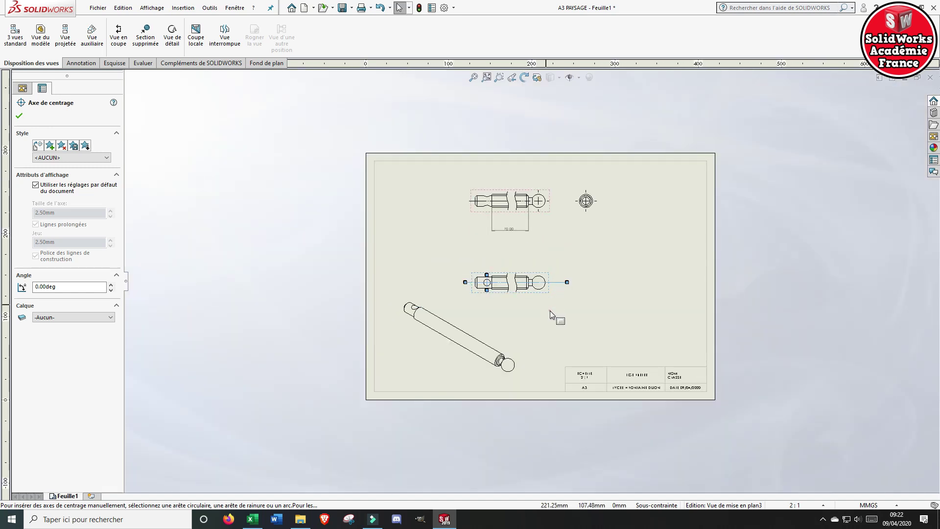
pyautogui.click(551, 310)
# Shorten the lower view's centre line on the ball side so it extends just past the ball
pyautogui.scroll(-3, 553, 284)
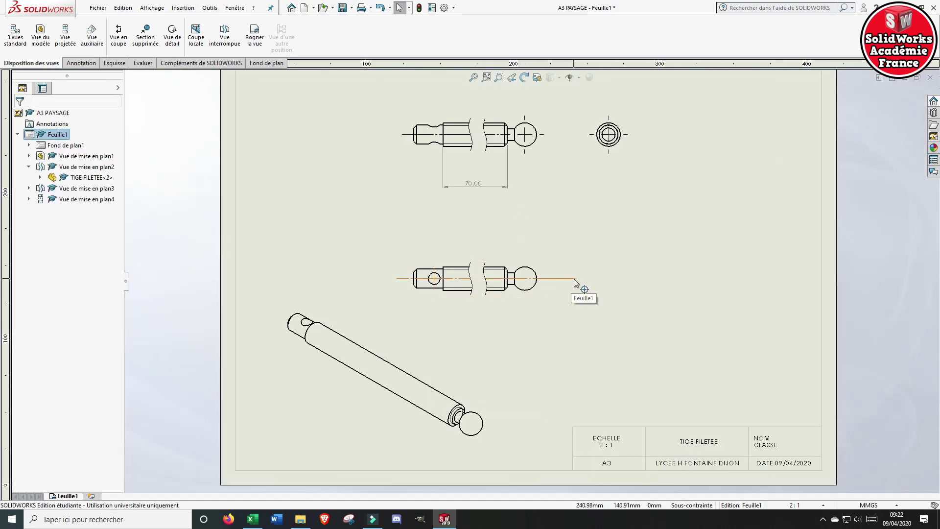
pyautogui.click(573, 278)
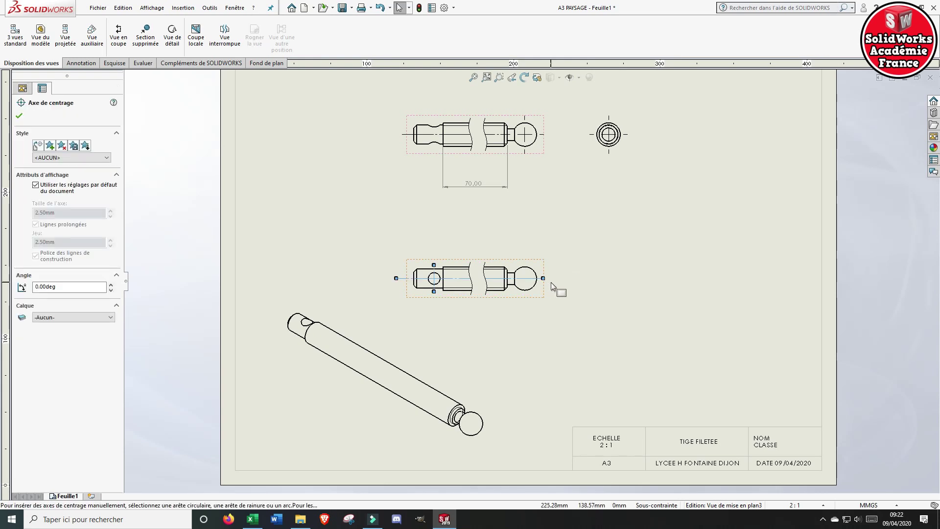
pyautogui.click(546, 280)
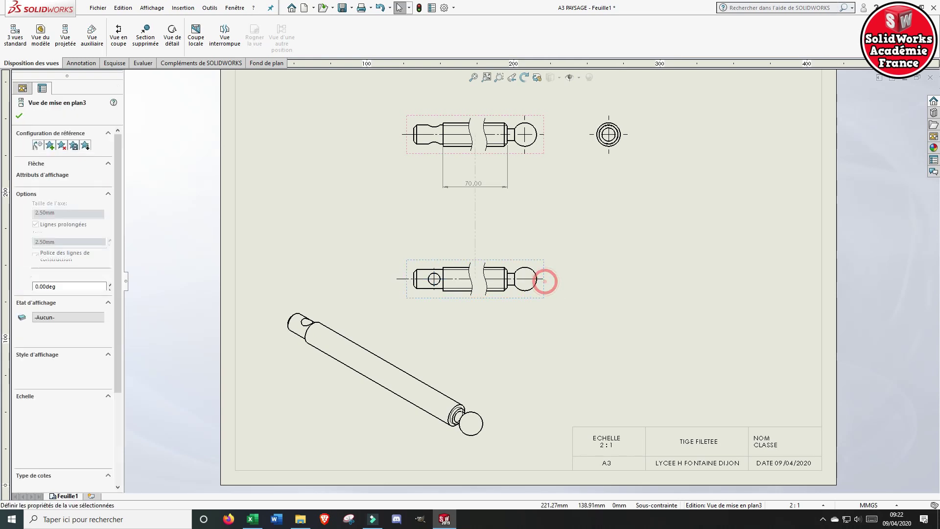
# Hide the dashed cosmetic thread circle in the end view of the threaded rod
pyautogui.click(619, 151)
pyautogui.scroll(-5, 577, 192)
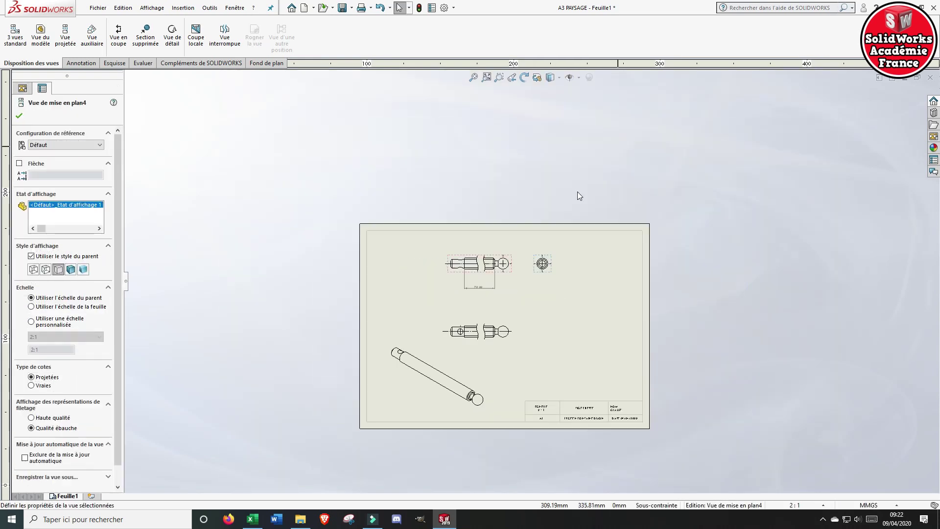
pyautogui.scroll(8, 508, 295)
pyautogui.scroll(-10, 534, 301)
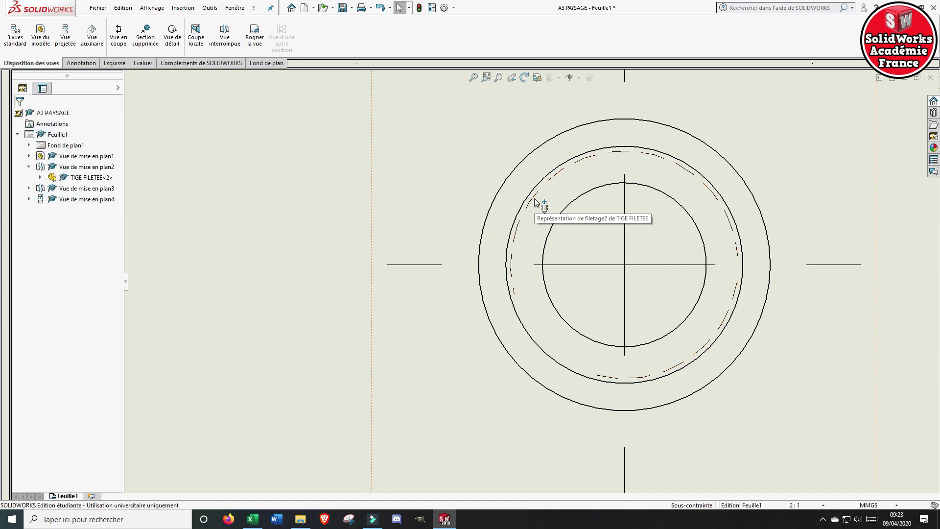
pyautogui.press('Escape')
pyautogui.click(535, 200)
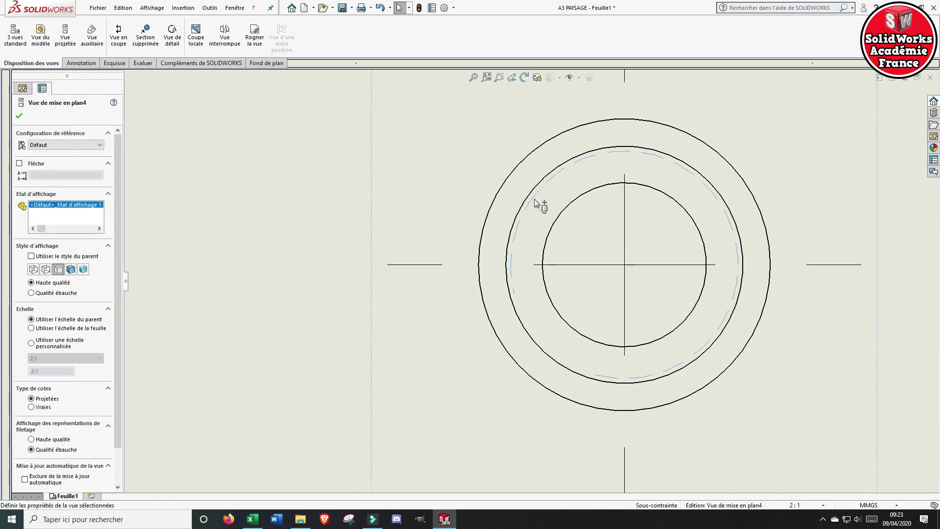
pyautogui.rightClick(535, 199)
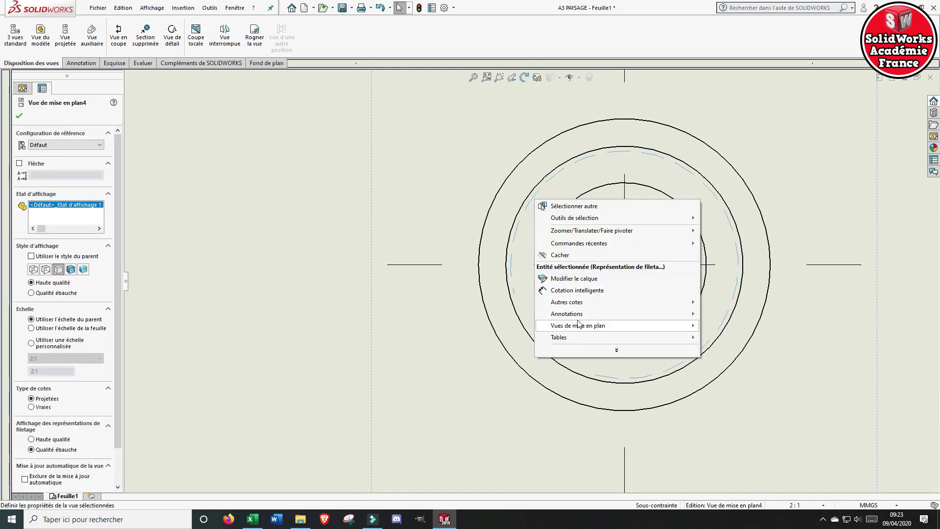
pyautogui.moveTo(591, 328)
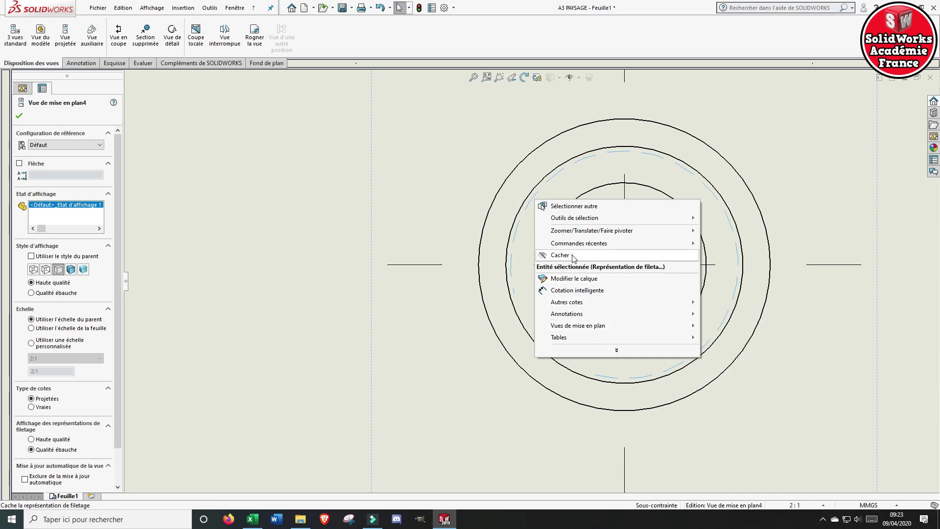
pyautogui.press('Escape')
pyautogui.click(419, 9)
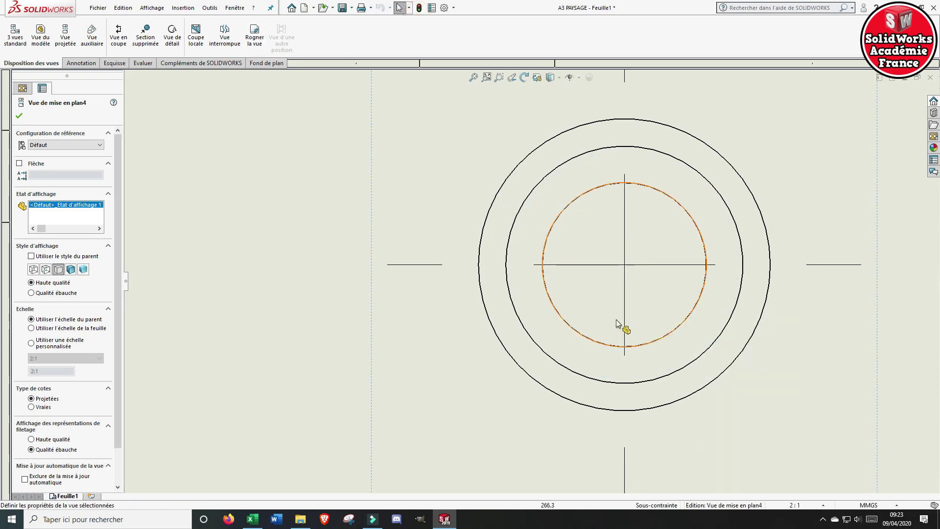
# Save the drawing as a new file named TIGE FILETEE VUE INTERROMPUE in the SW7 folder
pyautogui.scroll(-5, 572, 303)
pyautogui.scroll(8, 571, 319)
pyautogui.scroll(10, 521, 319)
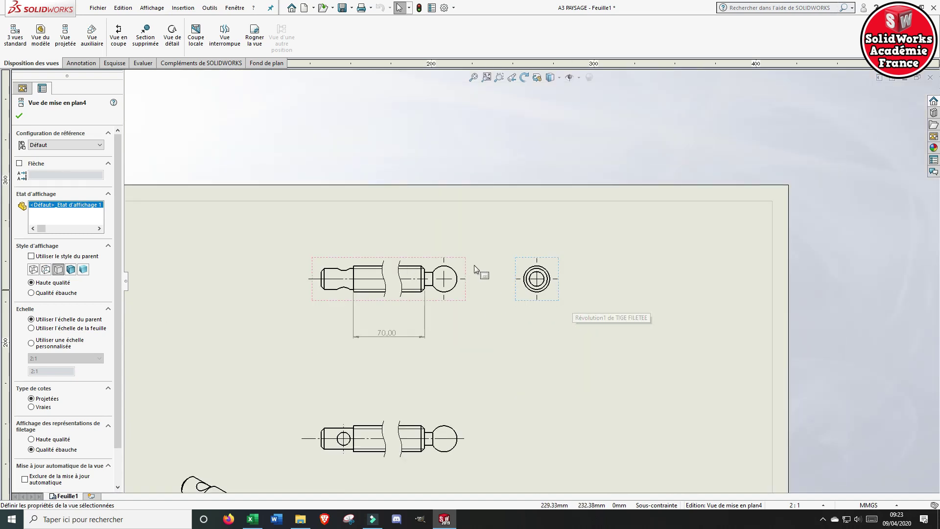
pyautogui.click(474, 78)
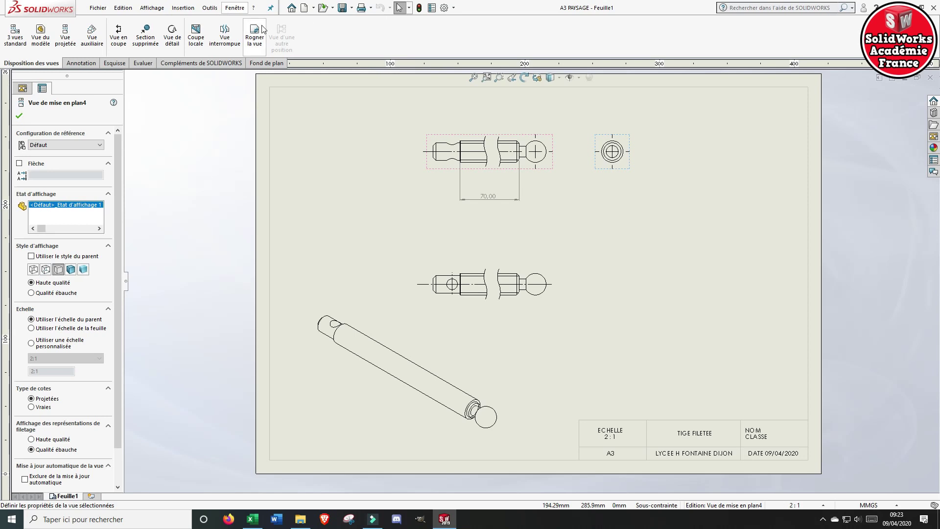
pyautogui.click(353, 7)
pyautogui.click(368, 27)
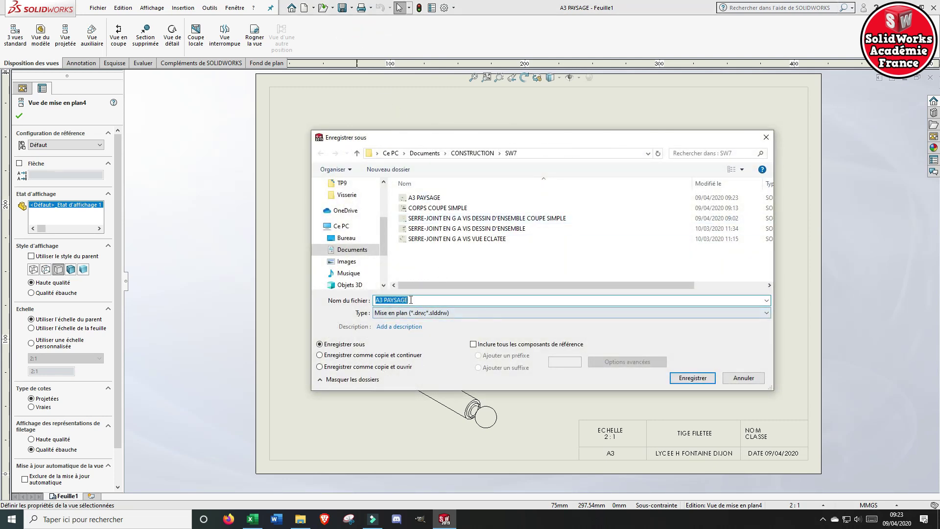
pyautogui.write('TIGE')
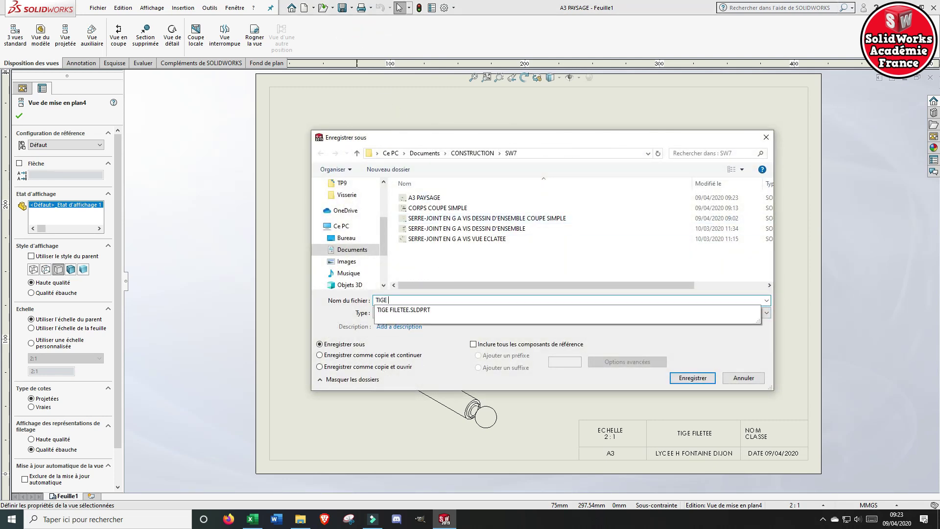
pyautogui.write(' FILETEE VUE IN')
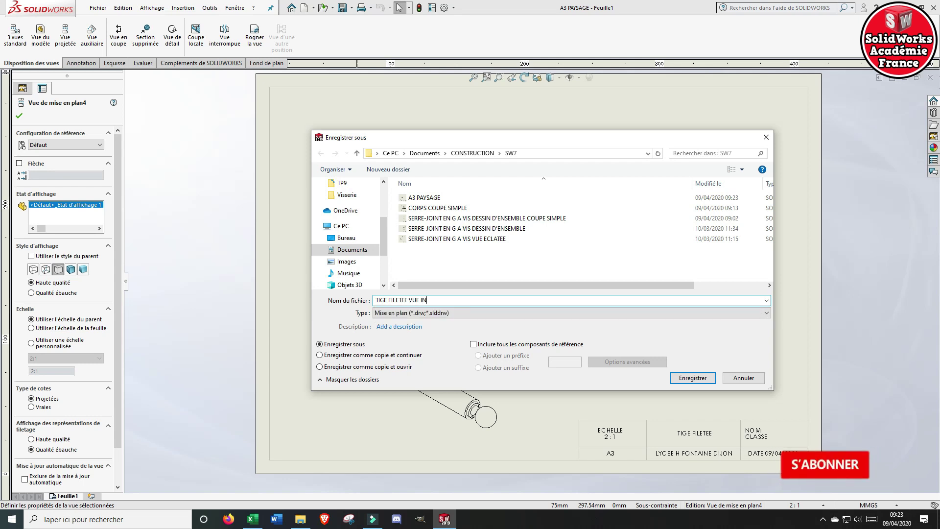
pyautogui.write('TERROMPUE')
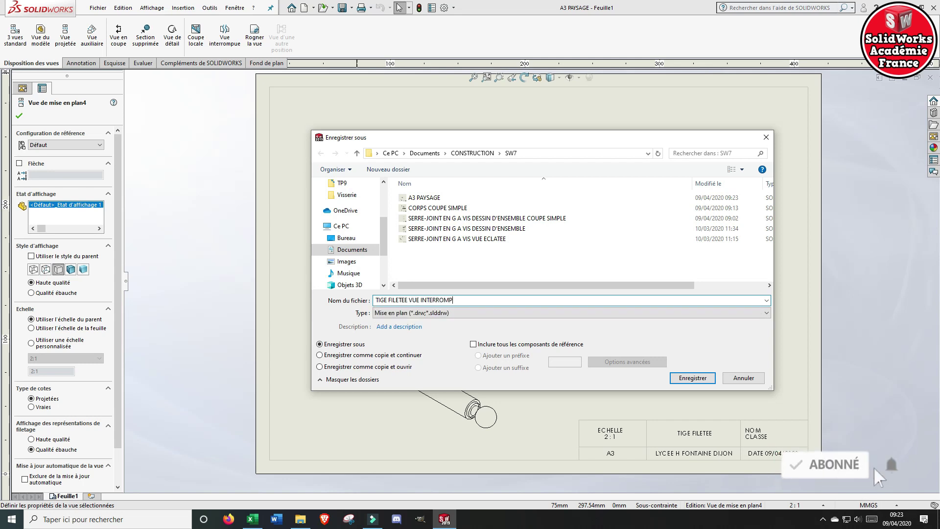
pyautogui.click(691, 380)
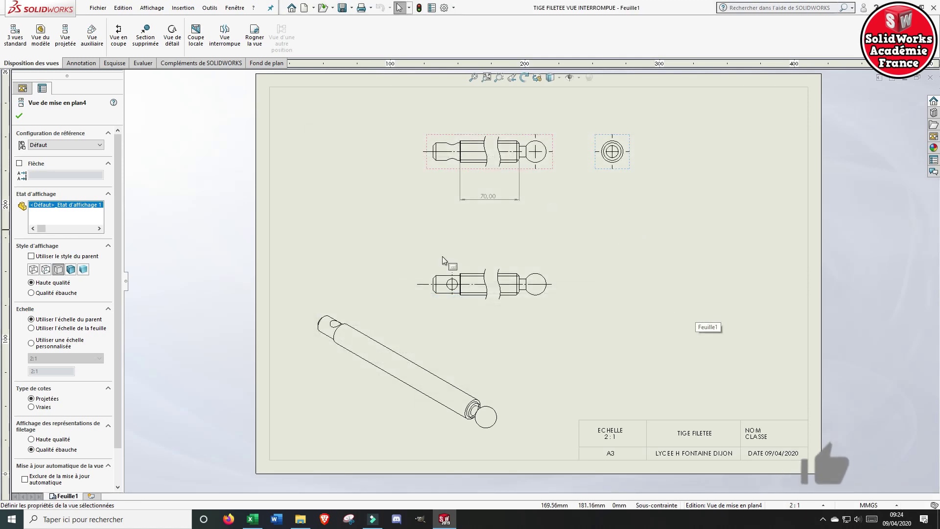